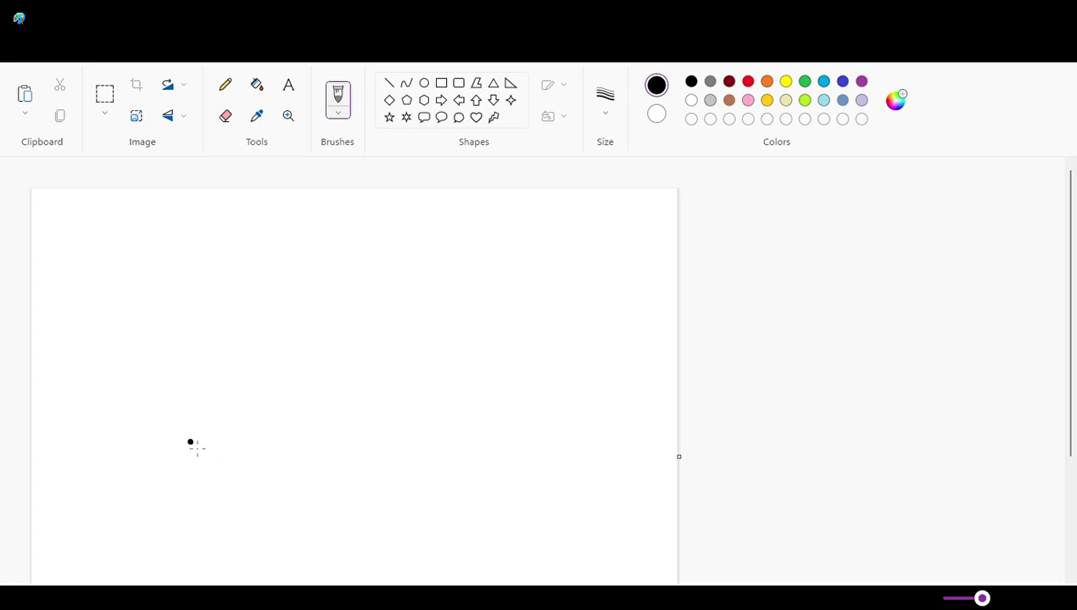
Draw the first creature's outline in thick black brush strokes, with long pointed limbs and a rounded head on top
mouse_move(190, 442)
mouse_down()
mouse_move(228, 533)
mouse_move(244, 512)
mouse_move(248, 463)
mouse_move(269, 534)
mouse_move(280, 425)
mouse_move(320, 483)
mouse_move(328, 425)
mouse_move(316, 386)
mouse_move(274, 366)
mouse_up()
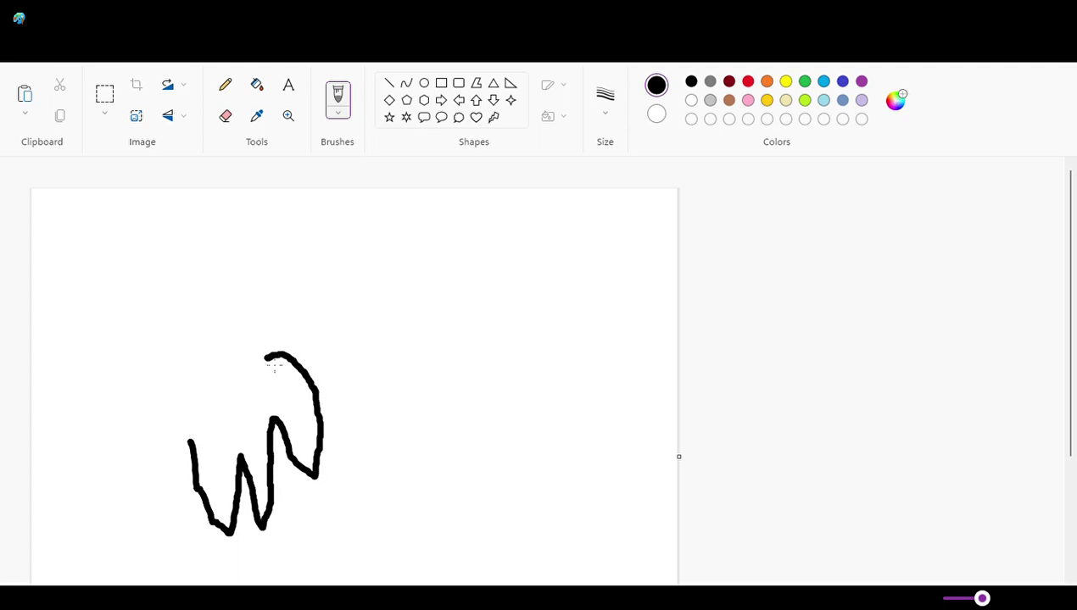
mouse_move(191, 442)
mouse_down()
mouse_move(177, 501)
mouse_move(164, 514)
mouse_move(145, 492)
mouse_move(130, 401)
mouse_move(182, 393)
mouse_move(177, 352)
mouse_move(190, 336)
mouse_move(222, 335)
mouse_move(278, 367)
mouse_move(191, 391)
mouse_up()
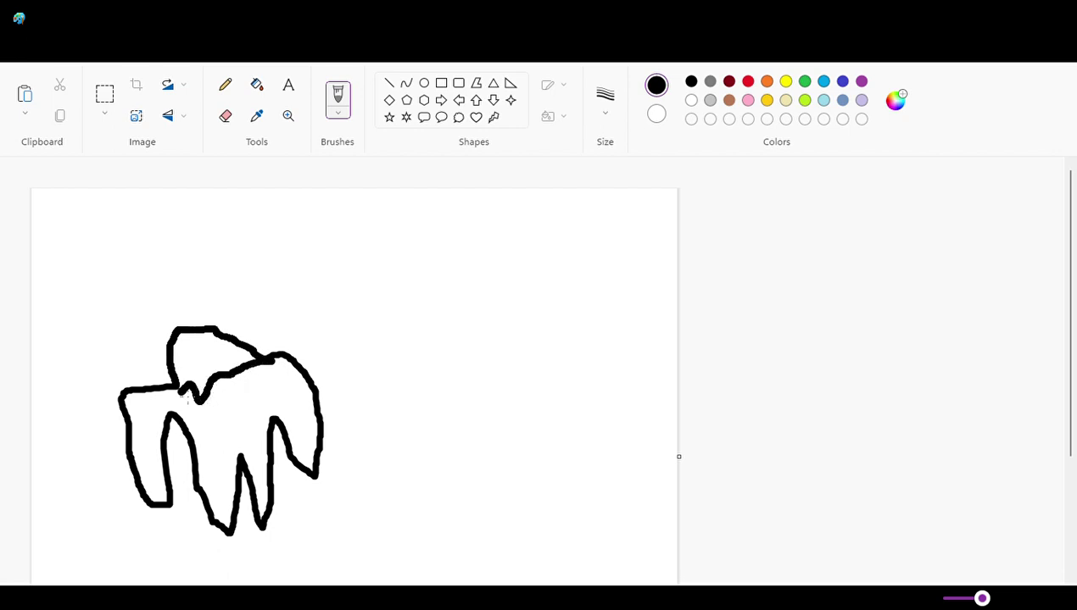
Draw two eyes and a beak-like mouth on the first creature's face and add a jagged crown on its head
click(180, 361)
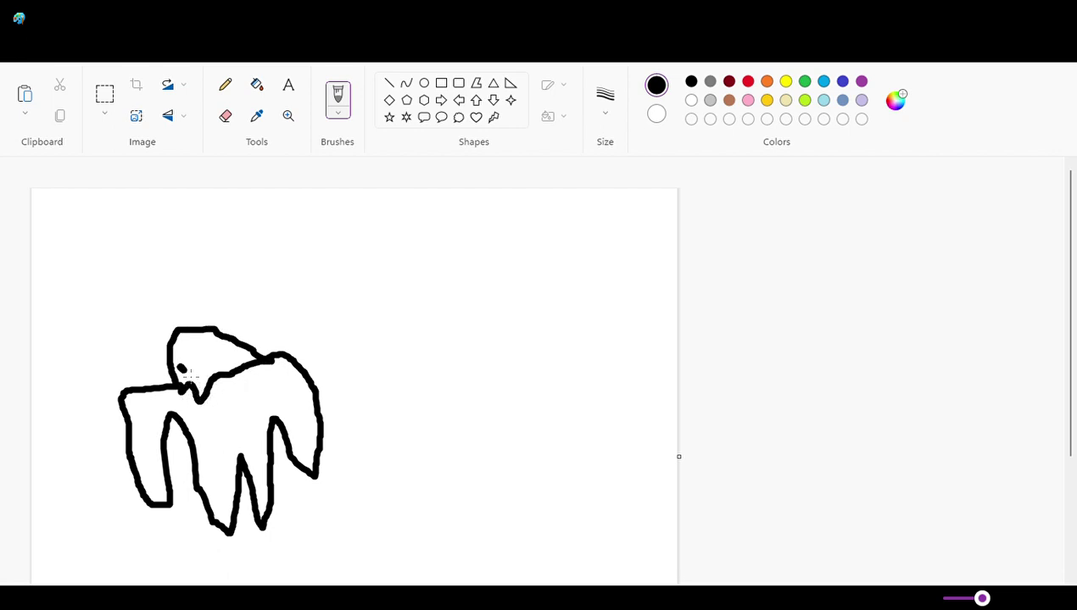
mouse_move(190, 373)
mouse_down()
mouse_move(219, 387)
mouse_move(222, 361)
mouse_move(193, 362)
mouse_move(189, 373)
mouse_move(226, 391)
mouse_up()
click(202, 374)
mouse_move(184, 337)
mouse_down()
mouse_move(188, 354)
mouse_move(202, 344)
mouse_move(185, 339)
mouse_move(216, 346)
mouse_move(201, 355)
mouse_move(219, 335)
mouse_move(208, 343)
mouse_move(220, 354)
mouse_move(197, 349)
mouse_up()
key(ctrl+z)
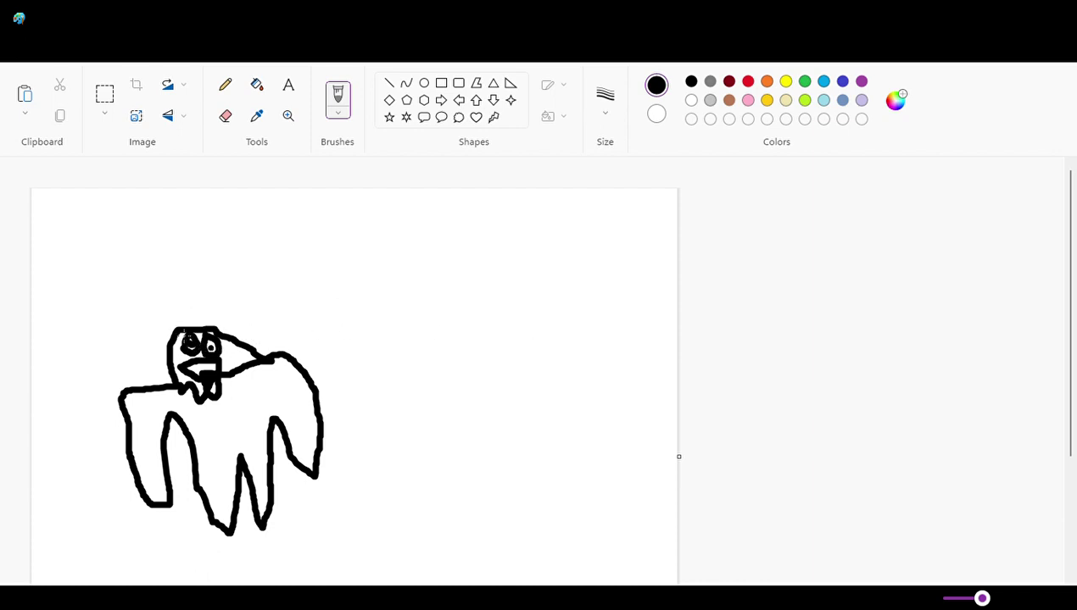
mouse_move(178, 334)
mouse_down()
mouse_move(170, 304)
mouse_move(202, 300)
mouse_move(222, 326)
mouse_up()
click(286, 372)
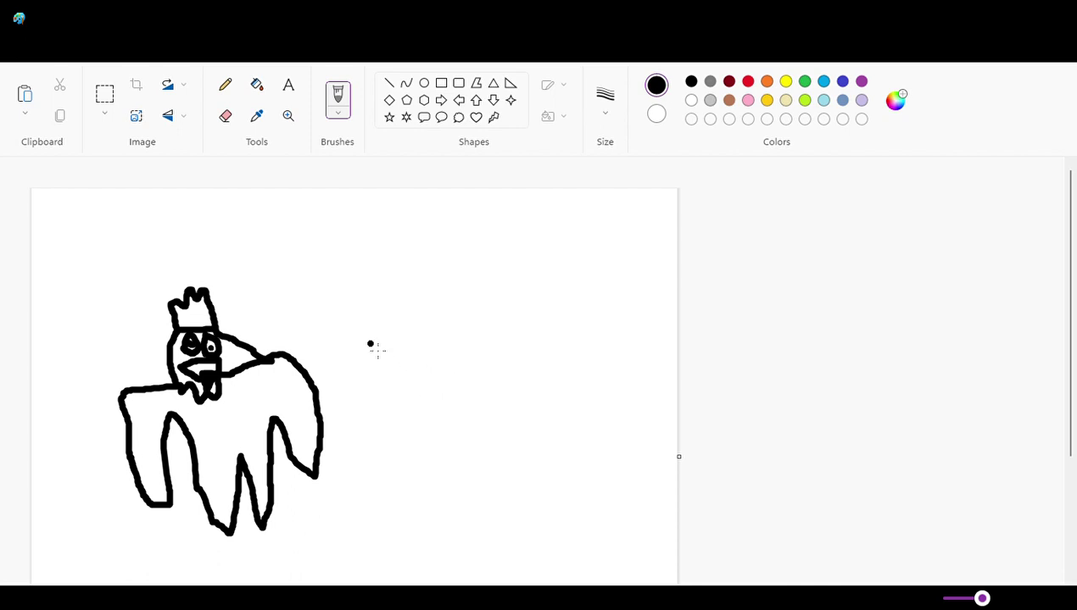
Draw a second creature's head beside the first, with an open pointed beak facing it, a boxed eye and the front of the neck
mouse_move(370, 344)
mouse_down()
mouse_move(333, 348)
mouse_move(353, 320)
mouse_move(310, 322)
mouse_move(360, 311)
mouse_move(366, 293)
mouse_move(396, 303)
mouse_move(405, 344)
mouse_up()
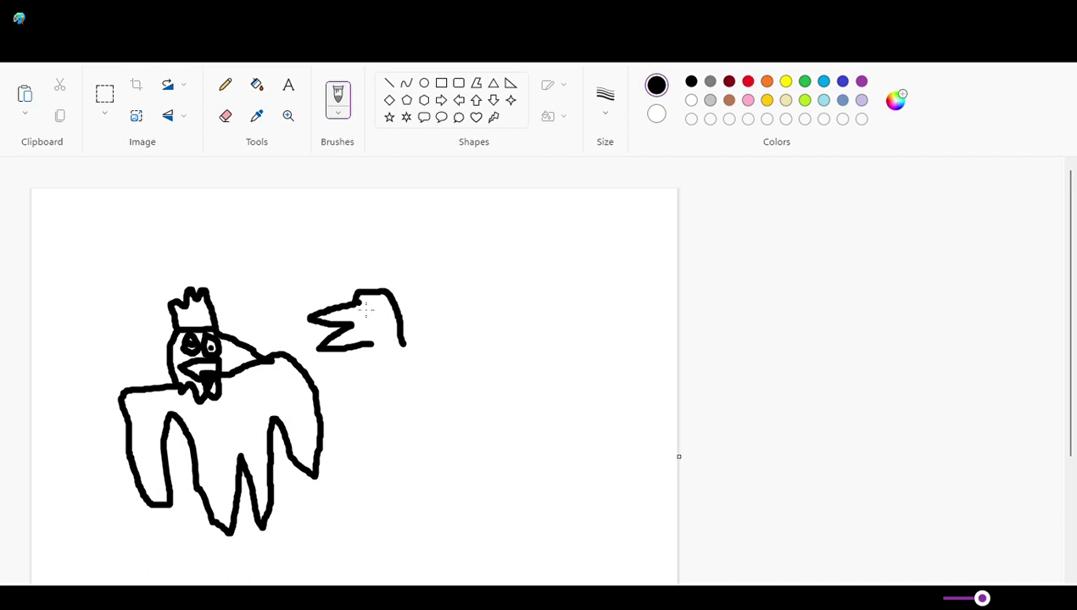
mouse_move(365, 312)
mouse_down()
mouse_move(377, 297)
mouse_move(375, 311)
mouse_up()
drag(378, 356, 384, 388)
Add wavy chest marks and short detail strokes on the limbs of the crowned creature
mouse_move(244, 440)
mouse_down()
mouse_move(253, 426)
mouse_move(237, 399)
mouse_move(215, 421)
mouse_move(228, 462)
mouse_up()
key(ctrl+z)
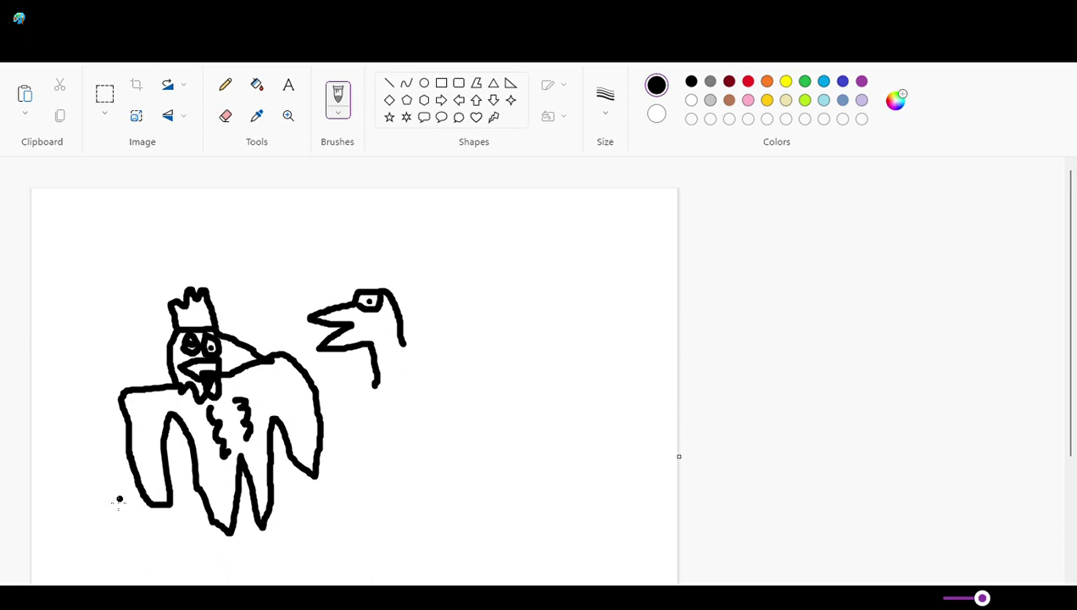
drag(145, 481, 145, 458)
drag(274, 361, 283, 392)
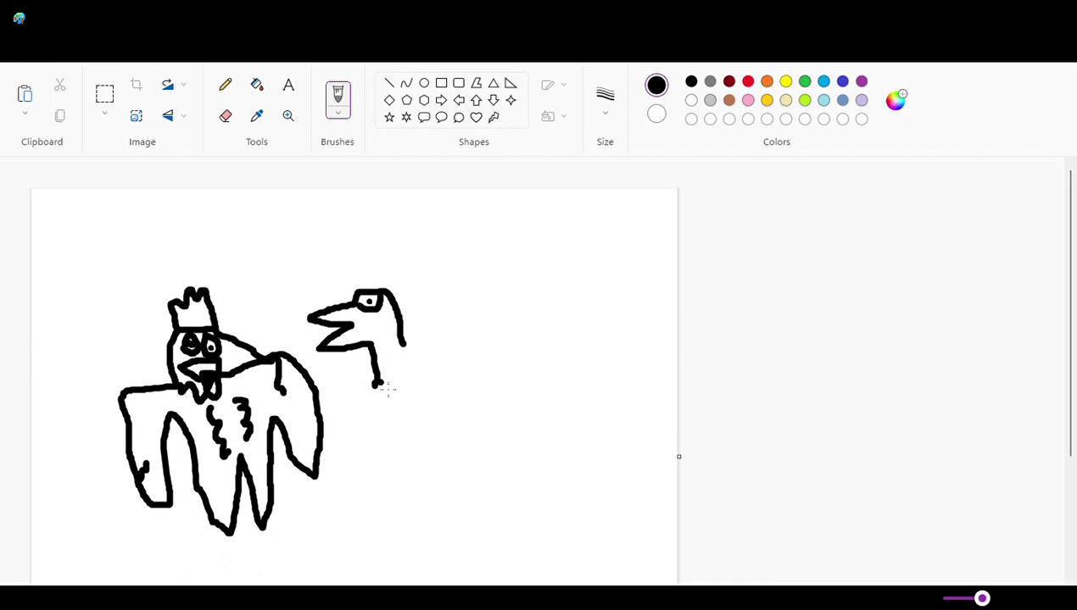
Draw the beaked creature's torso below its neck and add spikes to both shoulders of the crowned creature
mouse_move(374, 384)
mouse_down()
mouse_move(404, 459)
mouse_move(451, 449)
mouse_move(430, 384)
mouse_move(395, 341)
mouse_up()
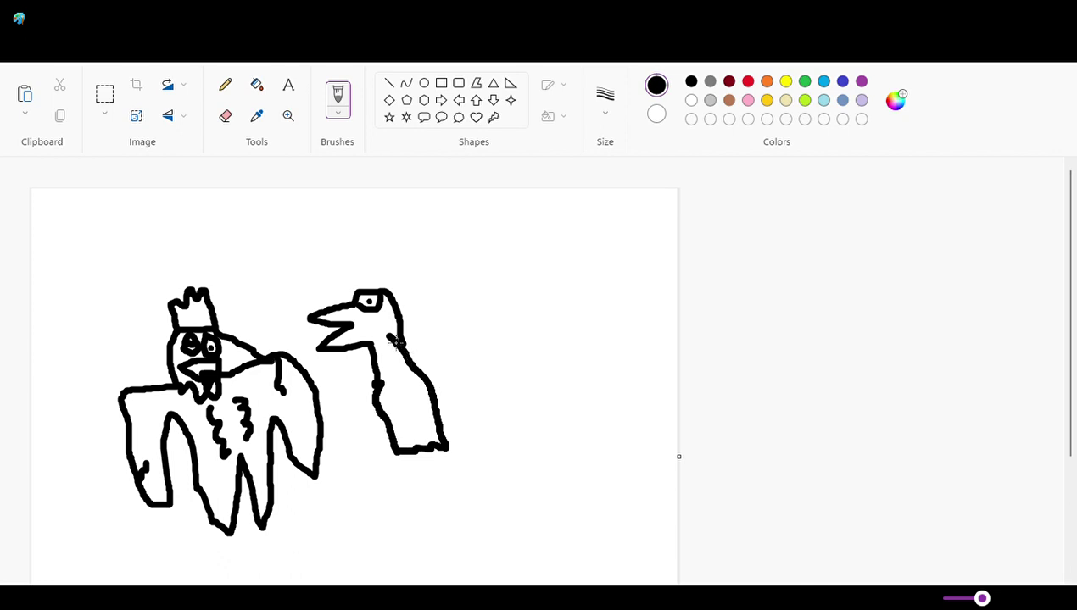
mouse_move(120, 435)
mouse_down()
mouse_move(105, 409)
mouse_move(119, 395)
mouse_move(132, 402)
mouse_up()
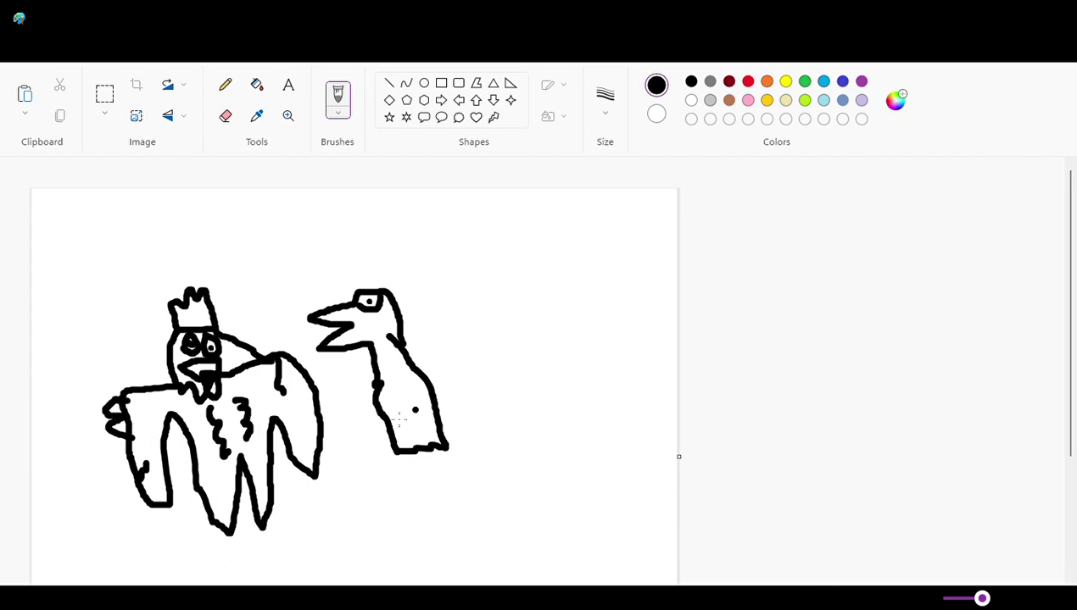
mouse_move(324, 415)
mouse_down()
mouse_move(314, 348)
mouse_move(300, 371)
mouse_up()
click(172, 283)
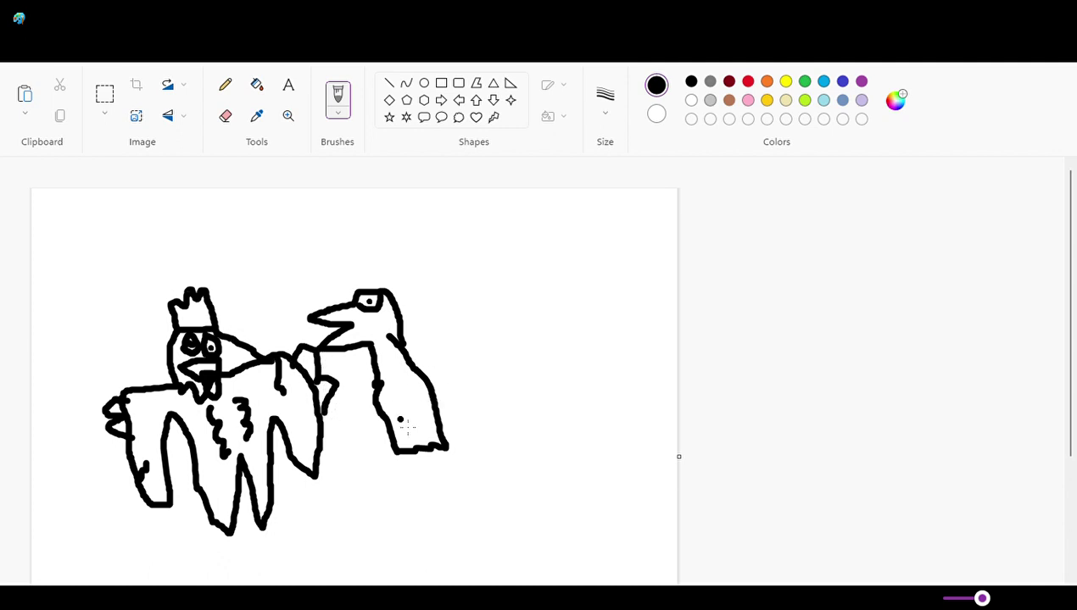
Add wavy marks on the beaked creature's chest and draw its two clawed arms with spikes along the shoulder
mouse_move(400, 421)
mouse_down()
mouse_move(379, 388)
mouse_move(393, 382)
mouse_move(386, 375)
mouse_move(405, 373)
mouse_move(421, 406)
mouse_up()
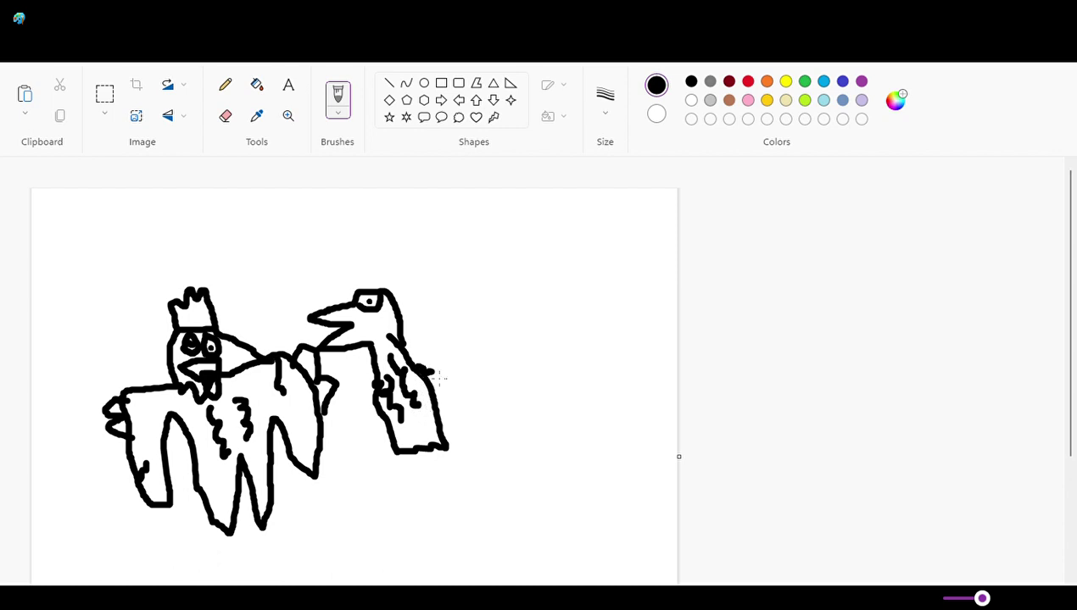
mouse_move(431, 369)
mouse_down()
mouse_move(462, 391)
mouse_move(478, 457)
mouse_move(537, 463)
mouse_move(502, 373)
mouse_move(477, 346)
mouse_move(403, 343)
mouse_move(420, 327)
mouse_move(438, 340)
mouse_move(443, 325)
mouse_move(458, 344)
mouse_move(458, 327)
mouse_move(522, 348)
mouse_move(514, 385)
mouse_up()
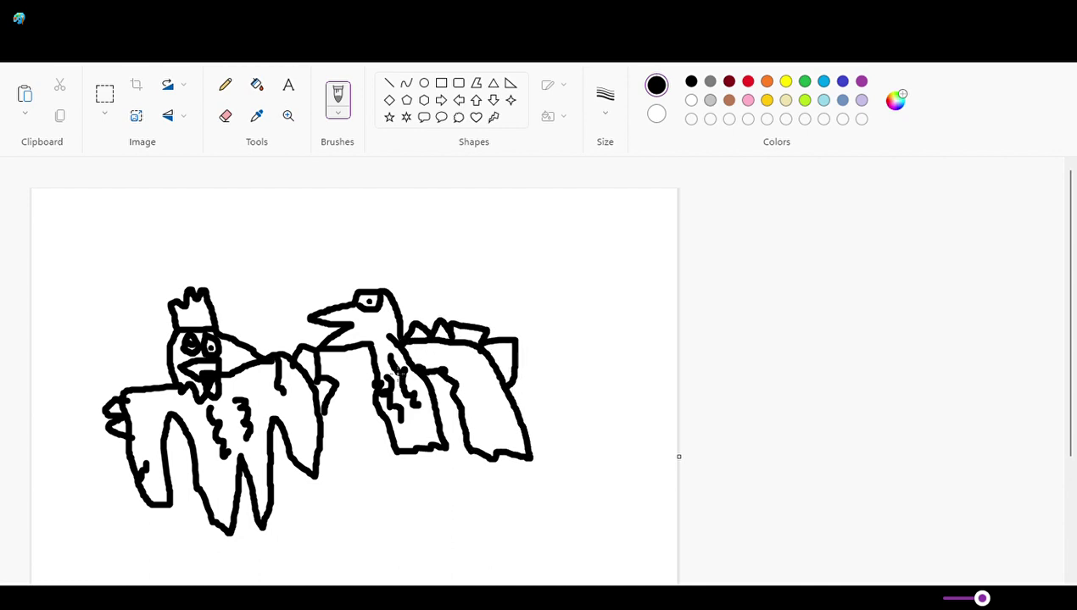
mouse_move(370, 359)
mouse_down()
mouse_move(350, 391)
mouse_move(352, 449)
mouse_move(359, 471)
mouse_move(380, 470)
mouse_move(377, 385)
mouse_move(365, 375)
mouse_move(351, 370)
mouse_move(336, 429)
mouse_move(354, 434)
mouse_move(343, 471)
mouse_move(366, 477)
mouse_move(372, 511)
mouse_move(380, 472)
mouse_move(383, 505)
mouse_move(379, 463)
mouse_up()
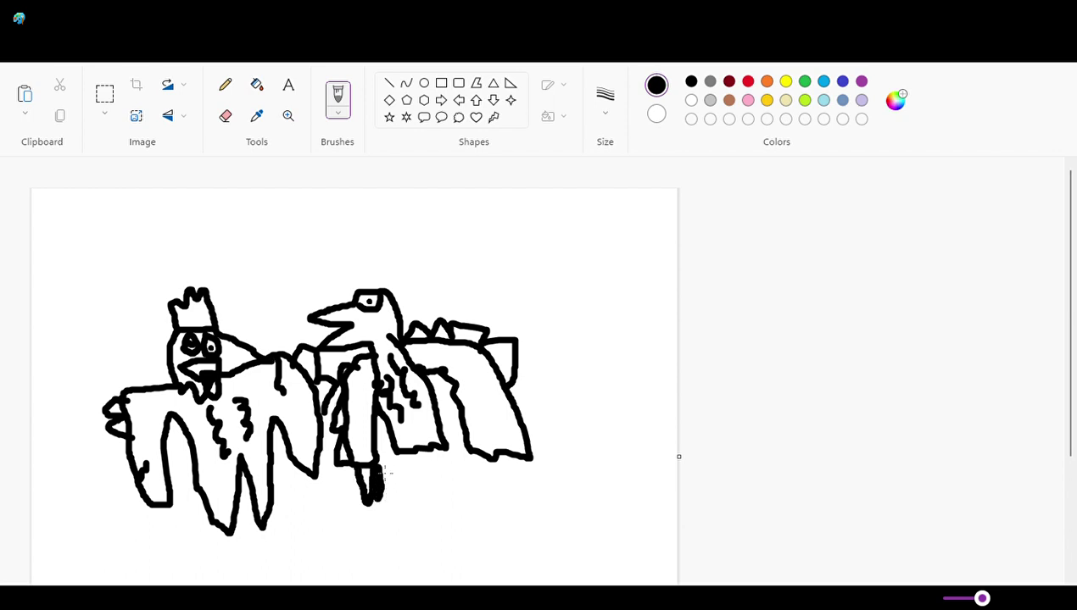
mouse_move(476, 455)
mouse_down()
mouse_move(494, 498)
mouse_move(505, 470)
mouse_move(511, 491)
mouse_move(520, 488)
mouse_move(518, 464)
mouse_move(526, 494)
mouse_move(532, 459)
mouse_up()
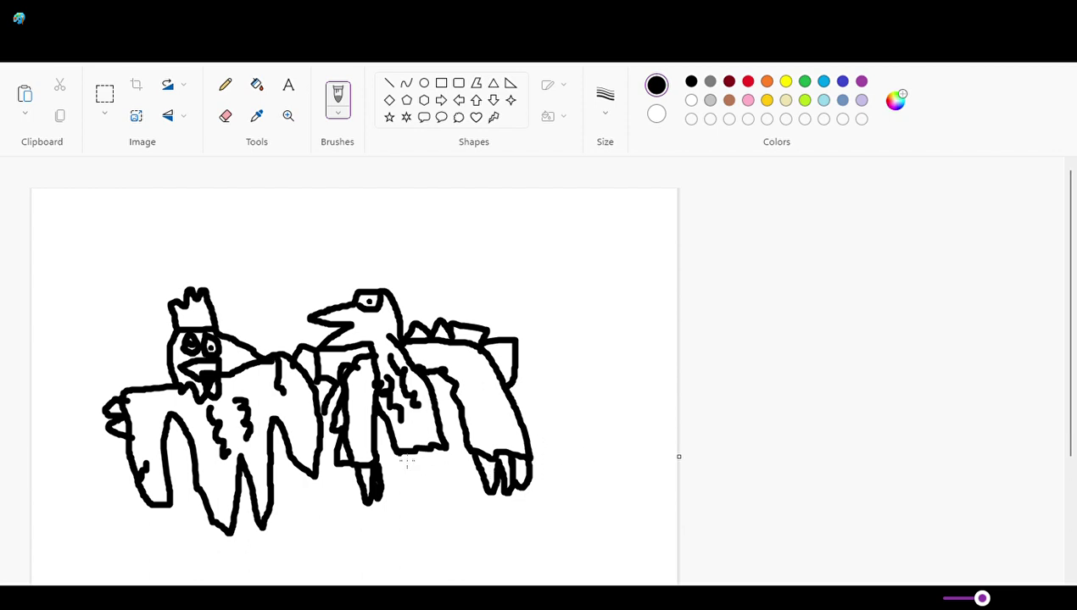
Draw the beaked creature's two legs with clawed feet below its torso
mouse_move(407, 462)
mouse_down()
mouse_move(407, 534)
mouse_move(384, 537)
mouse_move(410, 543)
mouse_move(386, 546)
mouse_move(409, 554)
mouse_move(384, 559)
mouse_move(422, 547)
mouse_move(430, 509)
mouse_move(418, 461)
mouse_move(453, 454)
mouse_move(449, 492)
mouse_move(460, 496)
mouse_move(444, 493)
mouse_move(438, 513)
mouse_move(452, 535)
mouse_move(491, 537)
mouse_move(469, 552)
mouse_move(481, 550)
mouse_move(466, 562)
mouse_move(480, 562)
mouse_move(455, 563)
mouse_move(451, 487)
mouse_move(459, 560)
mouse_up()
key(ctrl+z)
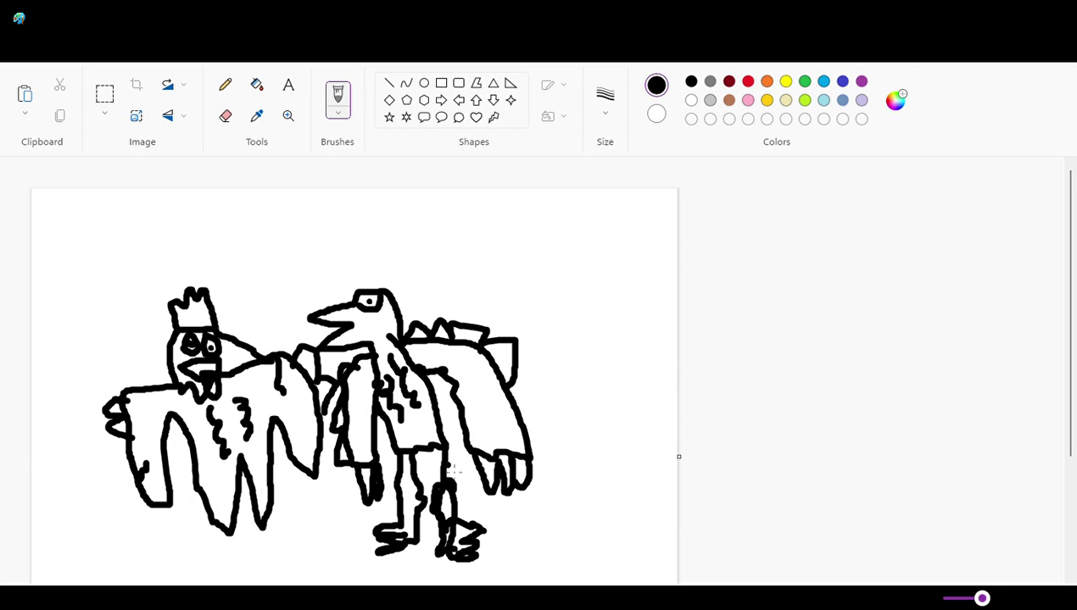
drag(434, 481, 433, 449)
Draw a third creature's two long segmented legs near the canvas's right edge, with spikes along the lower segments
mouse_move(549, 456)
mouse_down()
mouse_move(565, 558)
mouse_move(600, 549)
mouse_move(593, 471)
mouse_move(562, 468)
mouse_move(560, 458)
mouse_move(571, 356)
mouse_move(602, 367)
mouse_move(589, 481)
mouse_up()
click(592, 389)
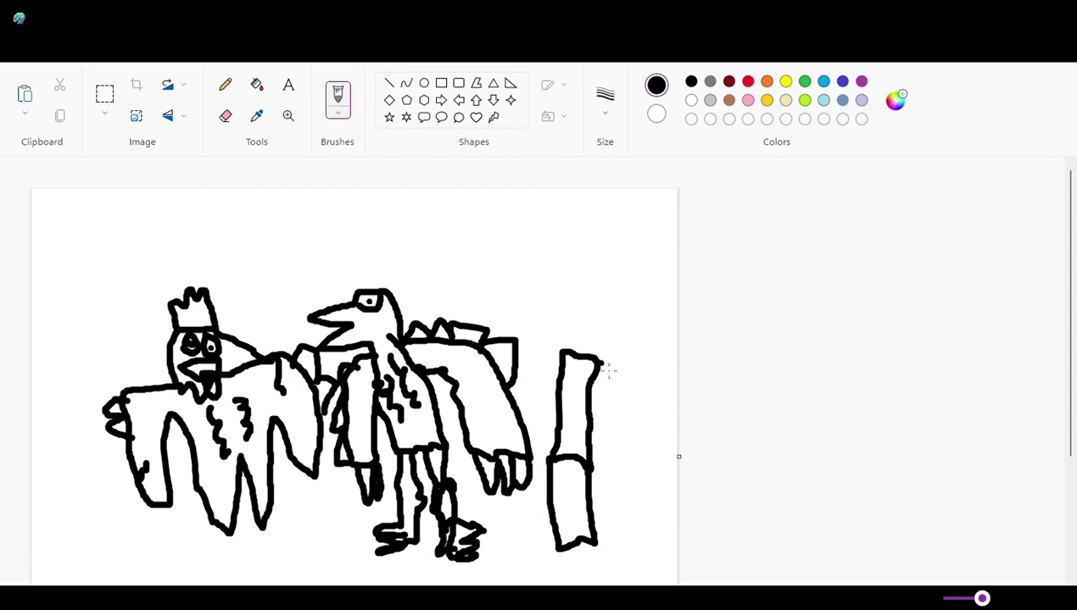
mouse_move(608, 370)
mouse_down()
mouse_move(629, 468)
mouse_move(635, 457)
mouse_move(662, 462)
mouse_move(660, 432)
mouse_move(636, 370)
mouse_move(614, 371)
mouse_move(645, 544)
mouse_move(665, 528)
mouse_move(651, 445)
mouse_up()
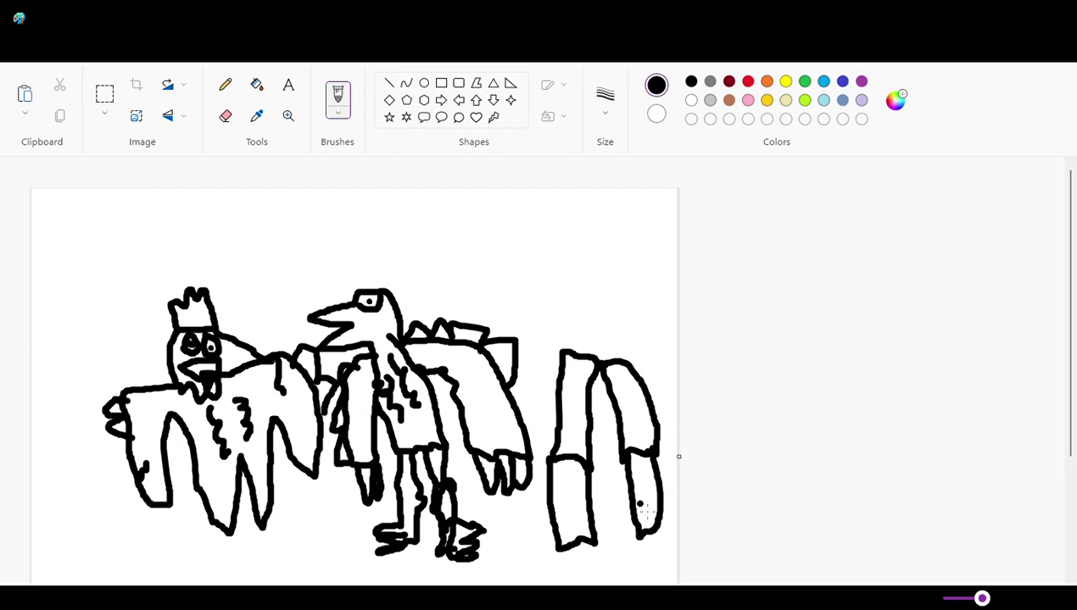
mouse_move(650, 542)
mouse_down()
mouse_move(617, 509)
mouse_move(632, 494)
mouse_move(619, 480)
mouse_move(627, 462)
mouse_move(671, 507)
mouse_move(665, 533)
mouse_move(648, 536)
mouse_move(593, 510)
mouse_move(584, 468)
mouse_move(541, 480)
mouse_move(534, 542)
mouse_move(557, 563)
mouse_up()
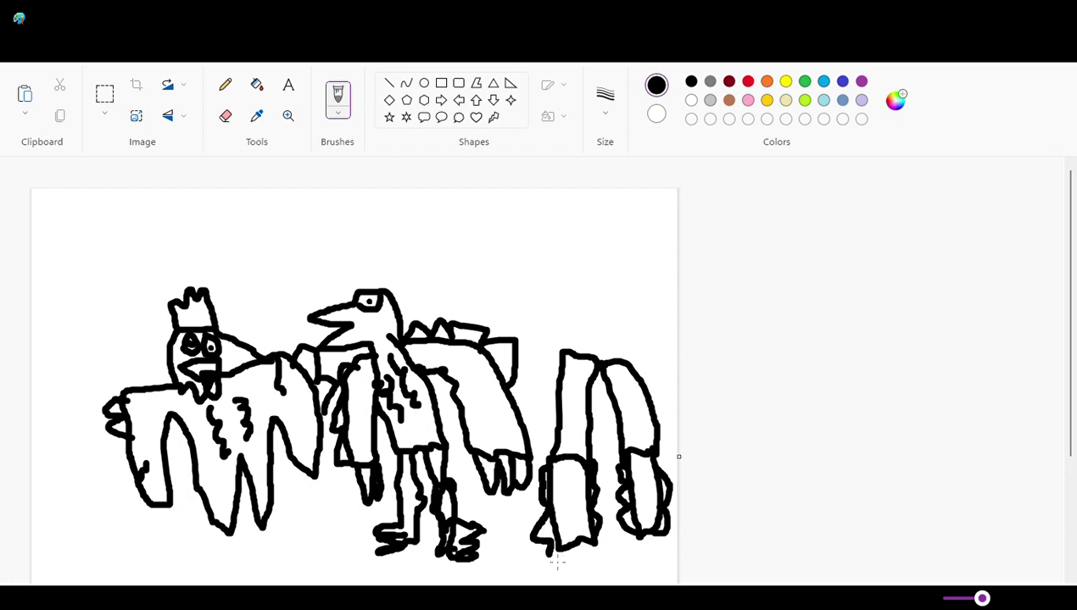
Add short detail strokes to the third creature's upper legs and to the beaked creature's arm, jaw and leg
click(570, 402)
drag(567, 412, 583, 407)
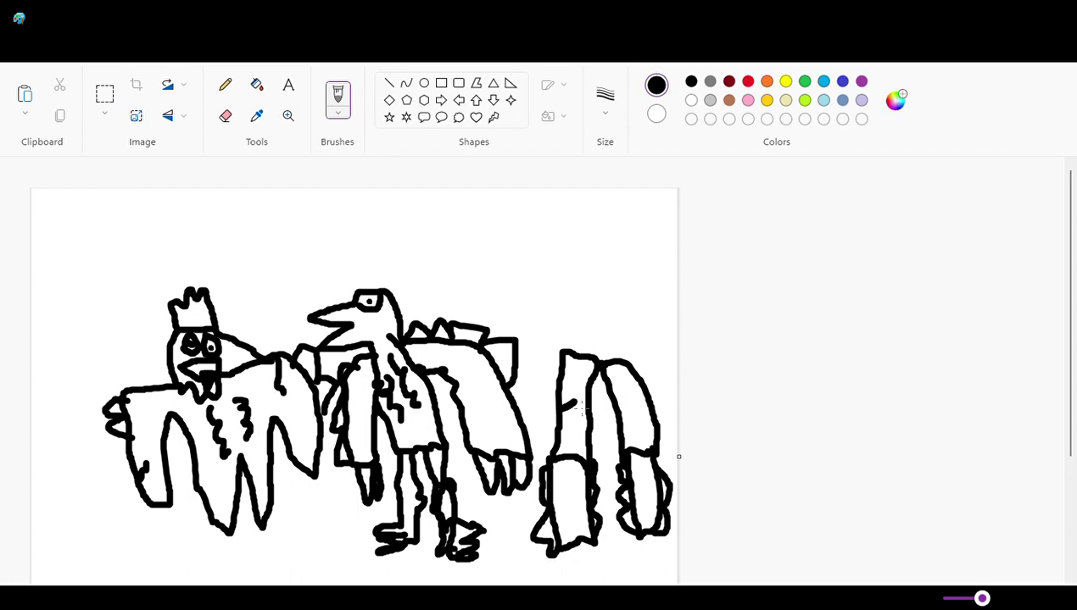
drag(484, 429, 488, 403)
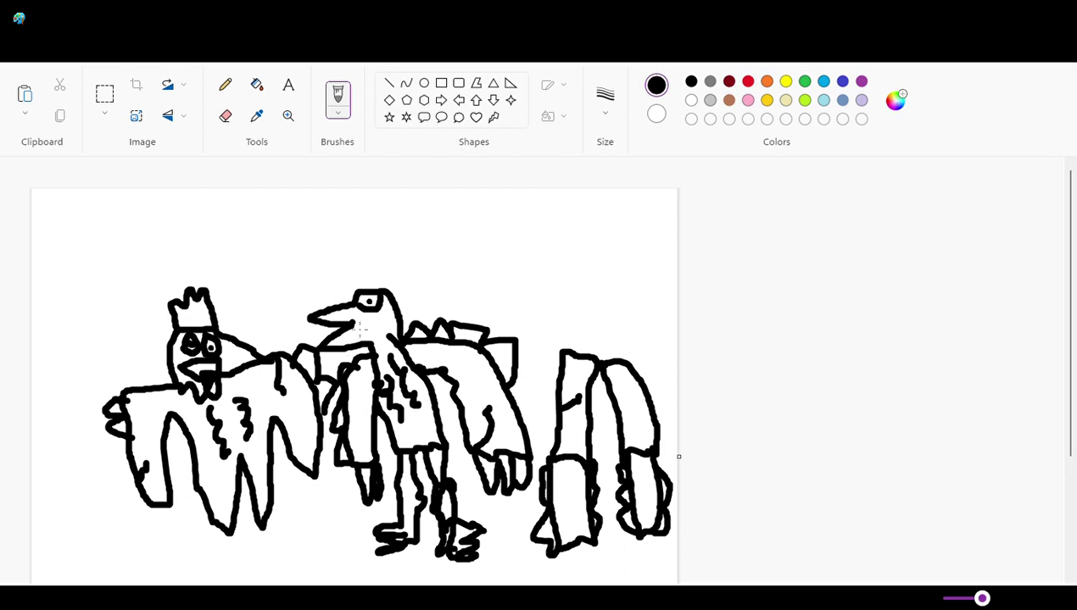
drag(360, 325, 380, 340)
drag(403, 489, 418, 499)
drag(631, 385, 637, 432)
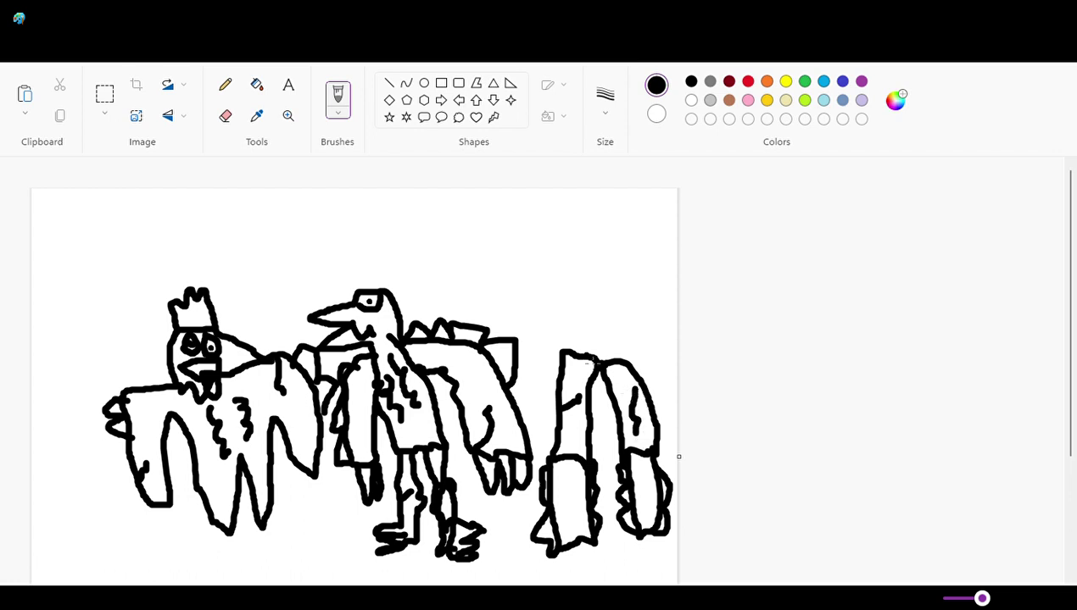
Draw a tapering torso with short vertical marks above the third creature's legs
mouse_move(564, 348)
mouse_down()
mouse_move(585, 259)
mouse_move(608, 278)
mouse_move(637, 361)
mouse_up()
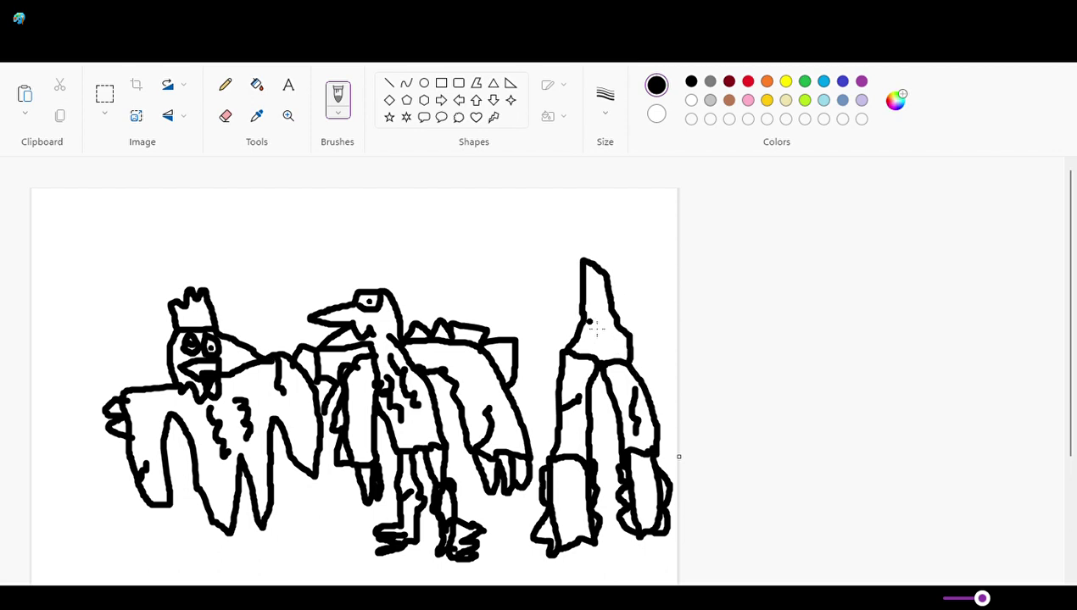
mouse_move(595, 325)
mouse_down()
mouse_move(604, 294)
mouse_move(618, 330)
mouse_up()
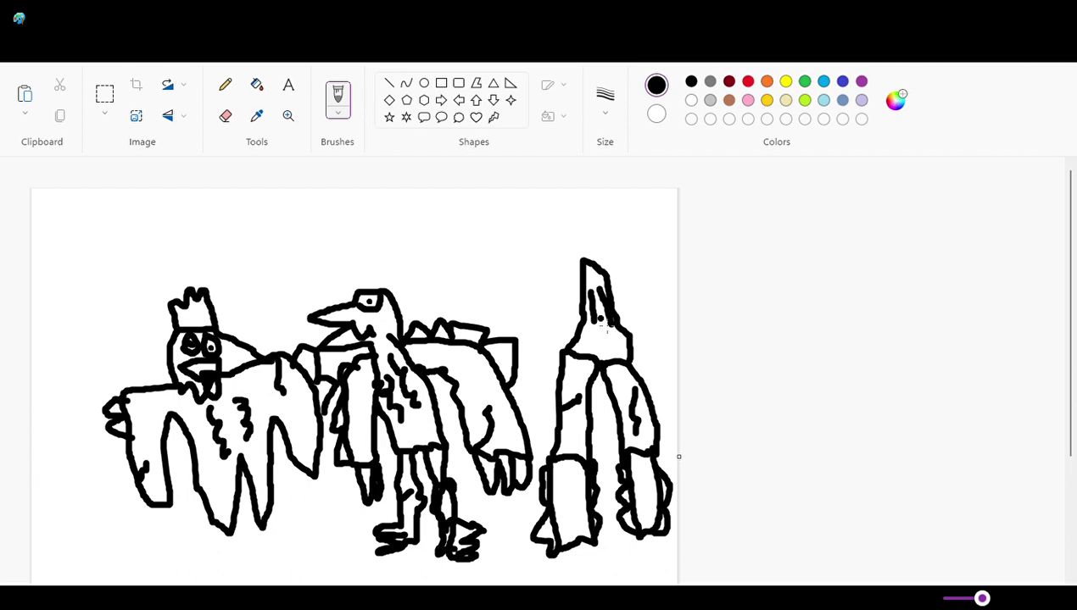
Draw the third creature's outstretched arms with bumps along their upper edges and a short neck between them
mouse_move(591, 295)
mouse_down()
mouse_move(527, 294)
mouse_move(453, 257)
mouse_move(517, 249)
mouse_move(601, 271)
mouse_move(624, 293)
mouse_move(623, 279)
mouse_move(678, 271)
mouse_up()
click(627, 290)
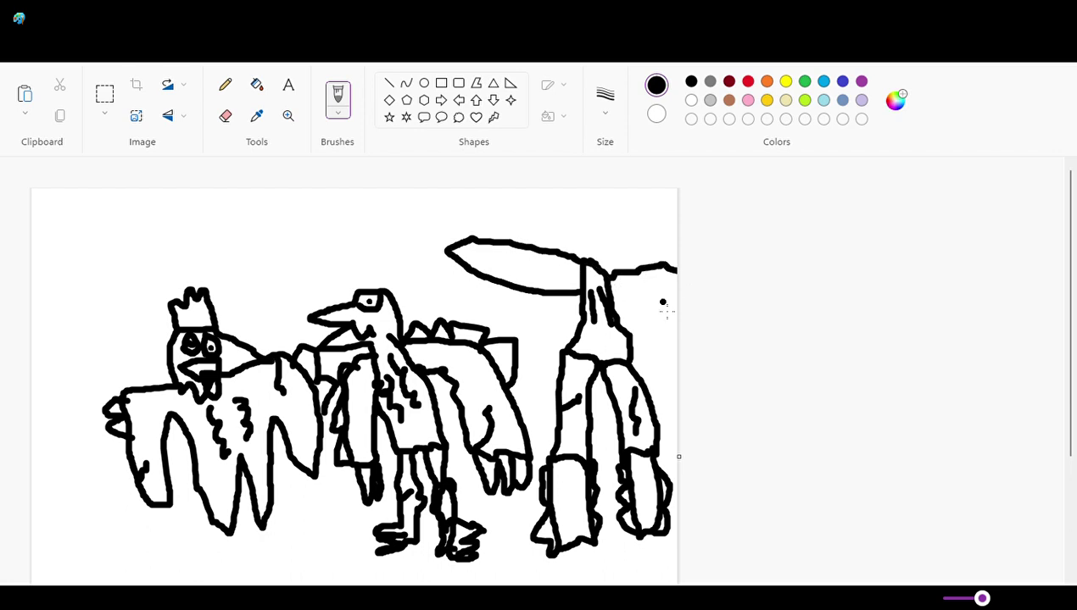
mouse_move(616, 303)
mouse_down()
mouse_move(669, 317)
mouse_move(679, 294)
mouse_move(641, 261)
mouse_move(613, 262)
mouse_move(615, 276)
mouse_move(561, 249)
mouse_move(545, 256)
mouse_move(541, 238)
mouse_move(497, 248)
mouse_up()
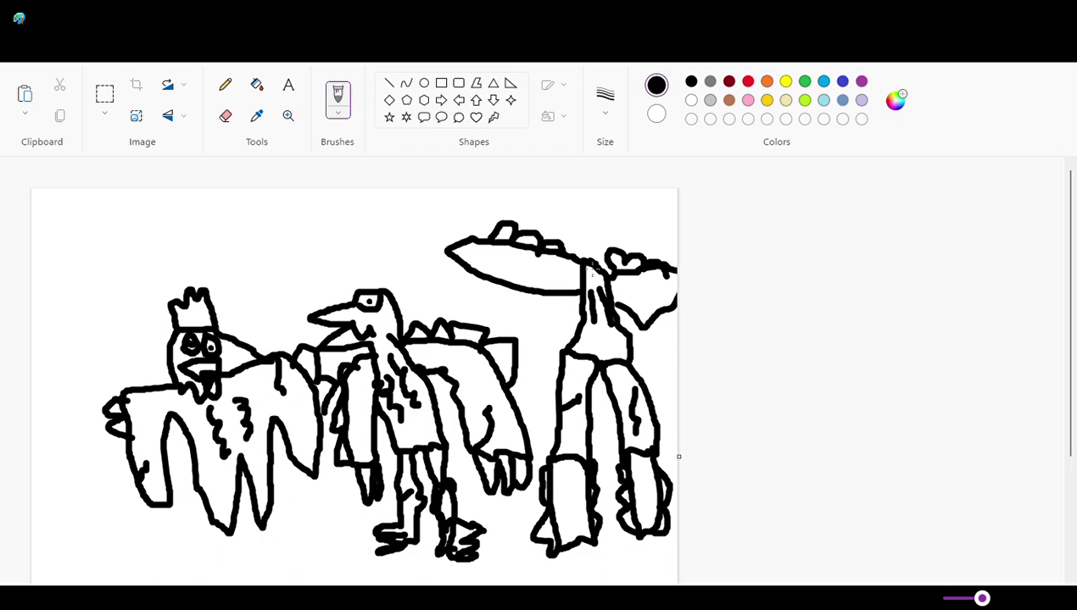
mouse_move(585, 256)
mouse_down()
mouse_move(581, 237)
mouse_move(604, 270)
mouse_up()
Draw a small square camera-like head above the third creature's neck, with an ellipse inside it as the lens
mouse_move(574, 199)
mouse_down()
mouse_move(583, 225)
mouse_move(607, 224)
mouse_move(604, 203)
mouse_move(575, 196)
mouse_up()
click(583, 210)
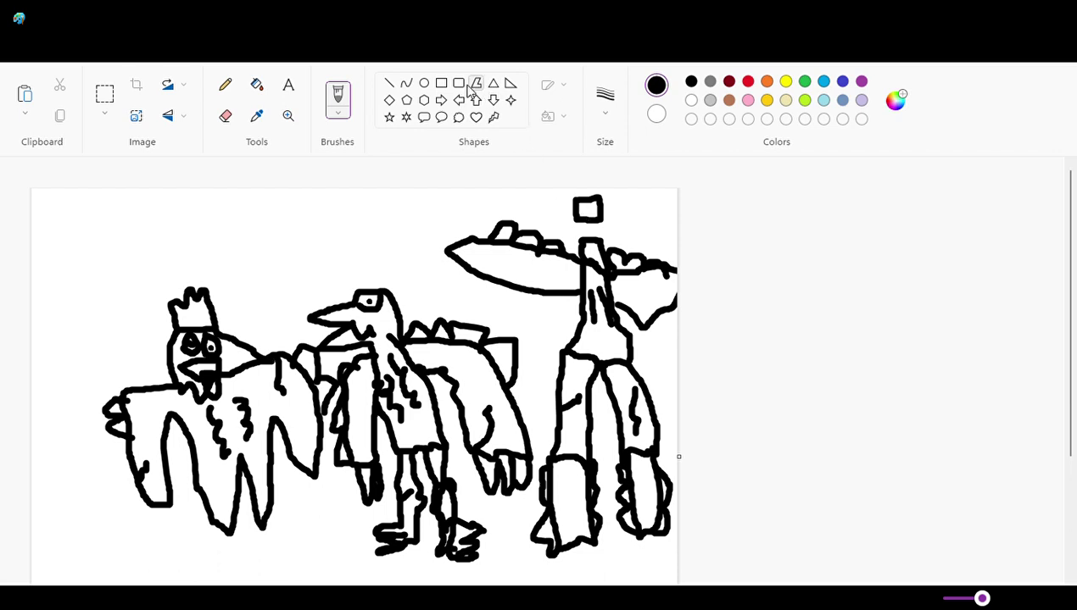
click(424, 82)
mouse_move(578, 204)
mouse_down()
mouse_move(619, 226)
mouse_move(602, 210)
mouse_up()
click(678, 243)
click(783, 254)
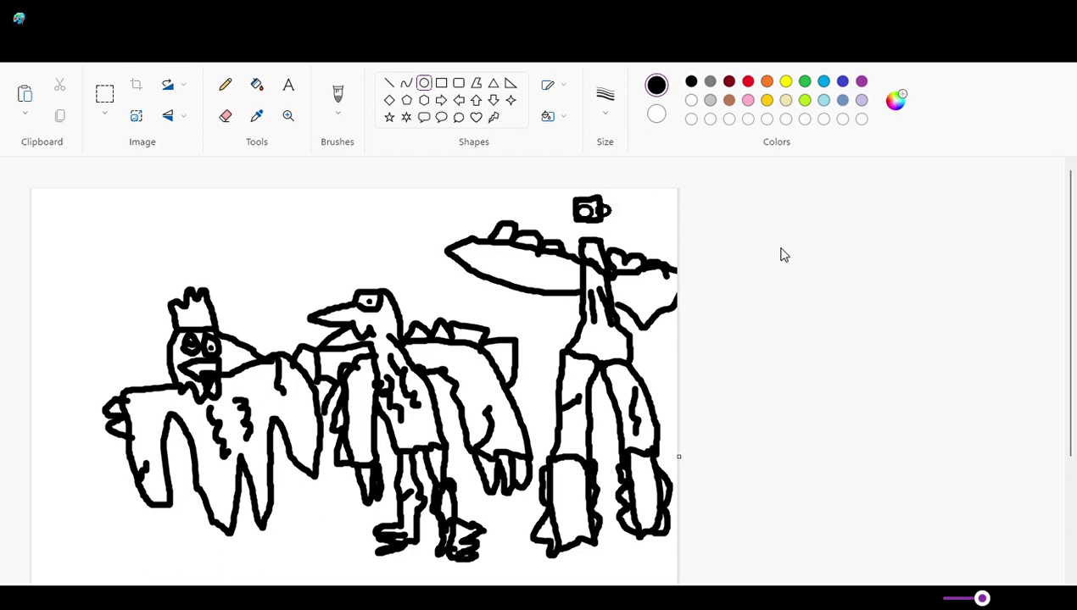
Switch back to the brush and draw a fourth figure's rounded head and boxy torso with wavy marks at the canvas's left edge
click(257, 116)
click(336, 114)
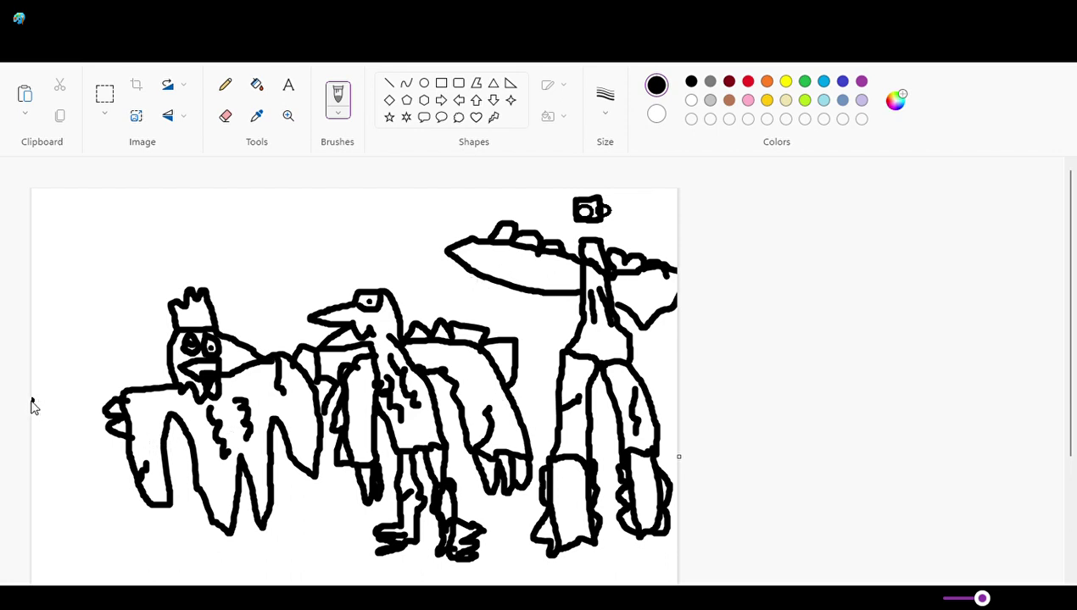
mouse_move(48, 344)
mouse_down()
mouse_move(47, 362)
mouse_move(80, 385)
mouse_move(58, 356)
mouse_move(61, 367)
mouse_up()
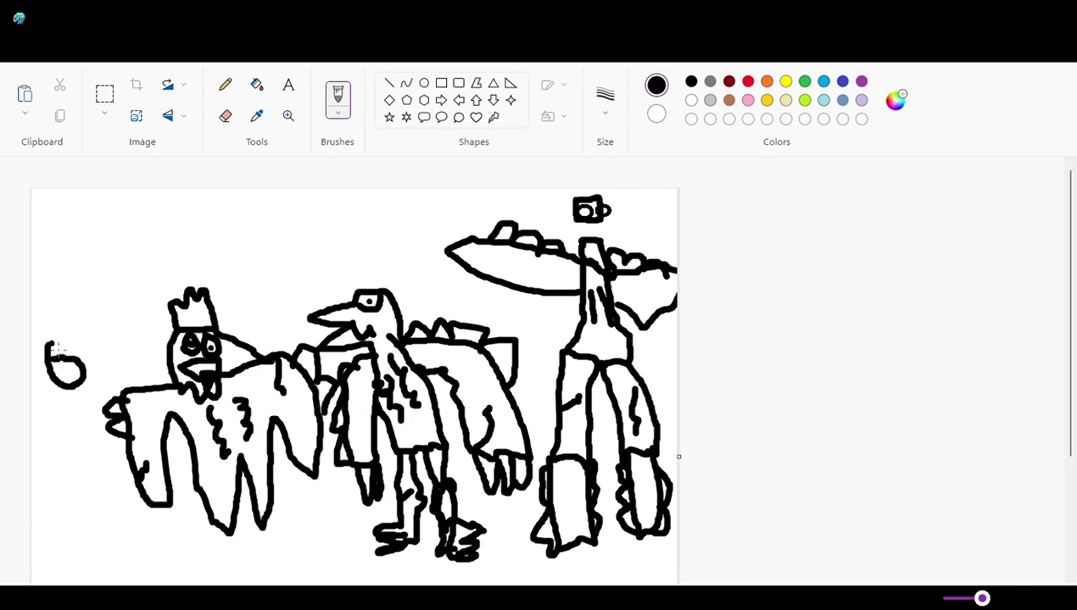
mouse_move(49, 342)
mouse_down()
mouse_move(83, 351)
mouse_move(91, 366)
mouse_move(87, 376)
mouse_move(35, 352)
mouse_move(55, 452)
mouse_move(103, 442)
mouse_move(85, 346)
mouse_up()
click(67, 415)
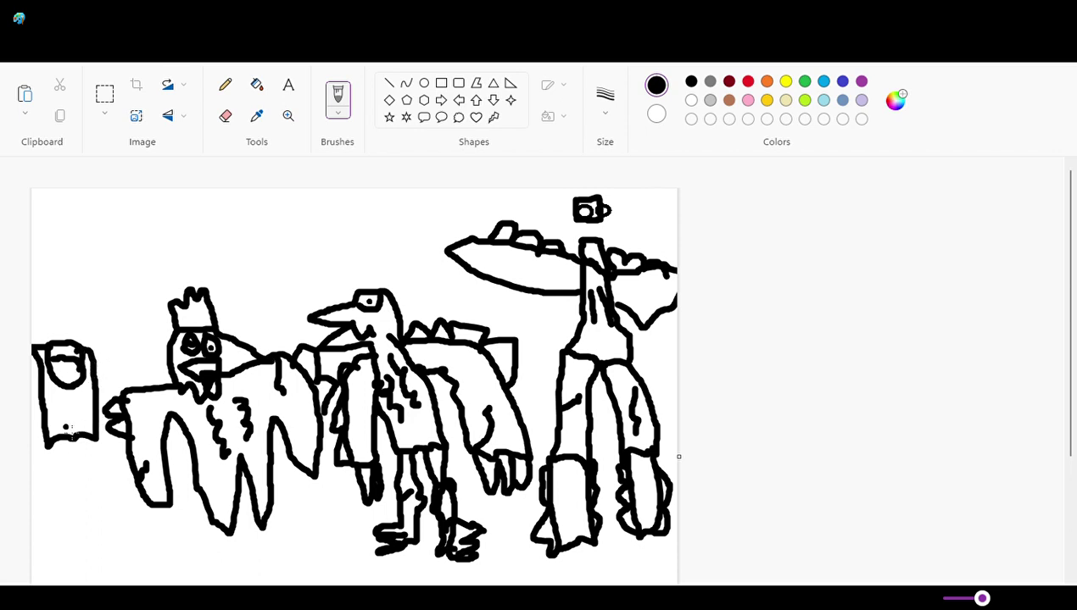
mouse_move(66, 427)
mouse_down()
mouse_move(60, 392)
mouse_move(77, 420)
mouse_up()
click(35, 425)
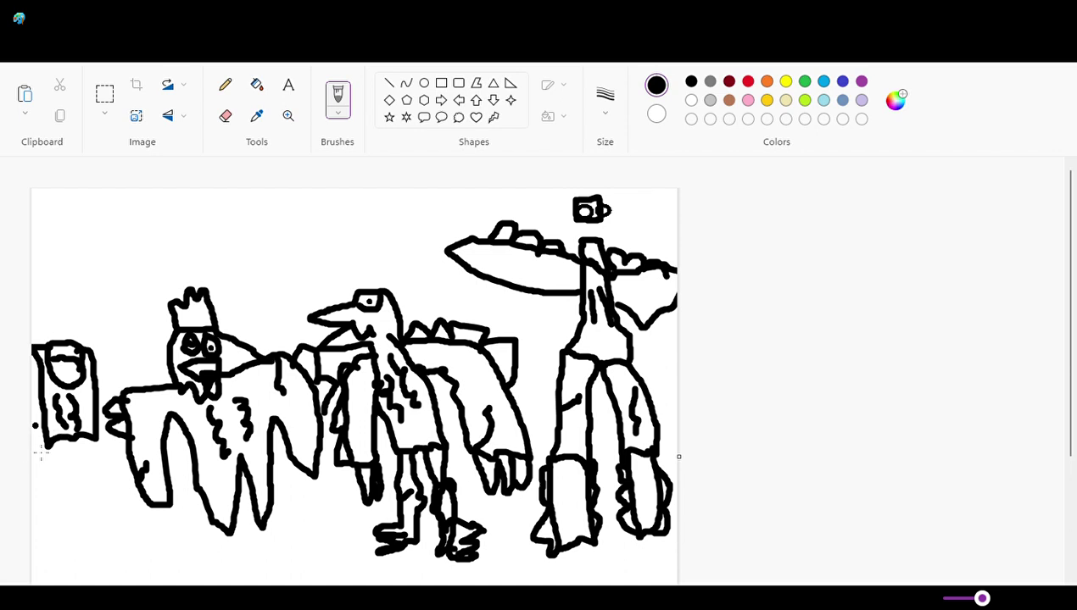
Draw two legs with jagged, bumpy outer edges below the fourth figure's torso
mouse_move(53, 456)
mouse_down()
mouse_move(58, 502)
mouse_move(46, 519)
mouse_move(61, 534)
mouse_up()
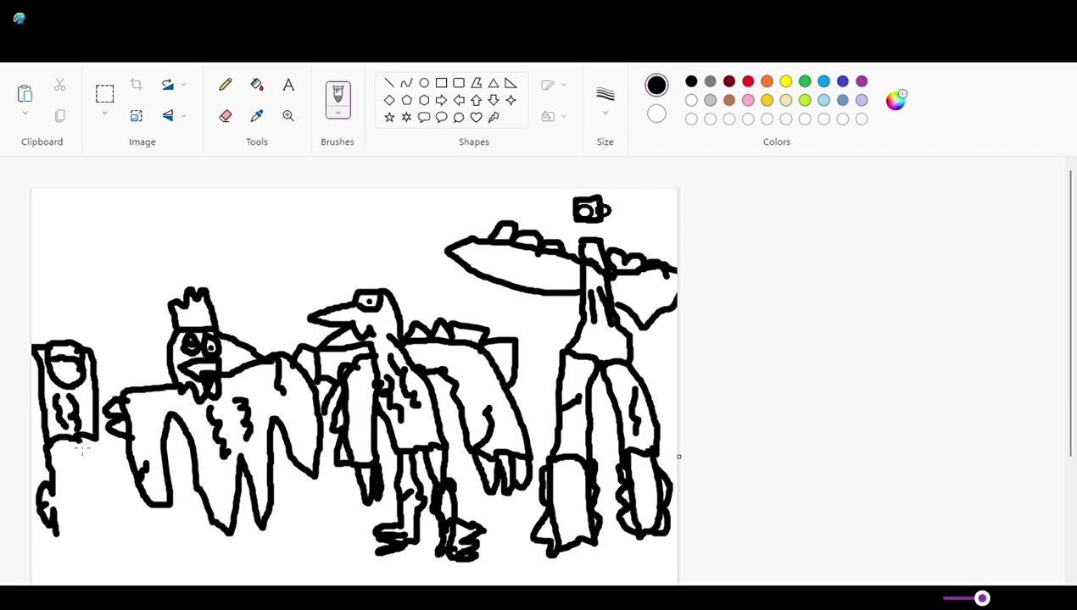
mouse_move(78, 447)
mouse_down()
mouse_move(78, 522)
mouse_move(67, 534)
mouse_up()
key(ctrl+z)
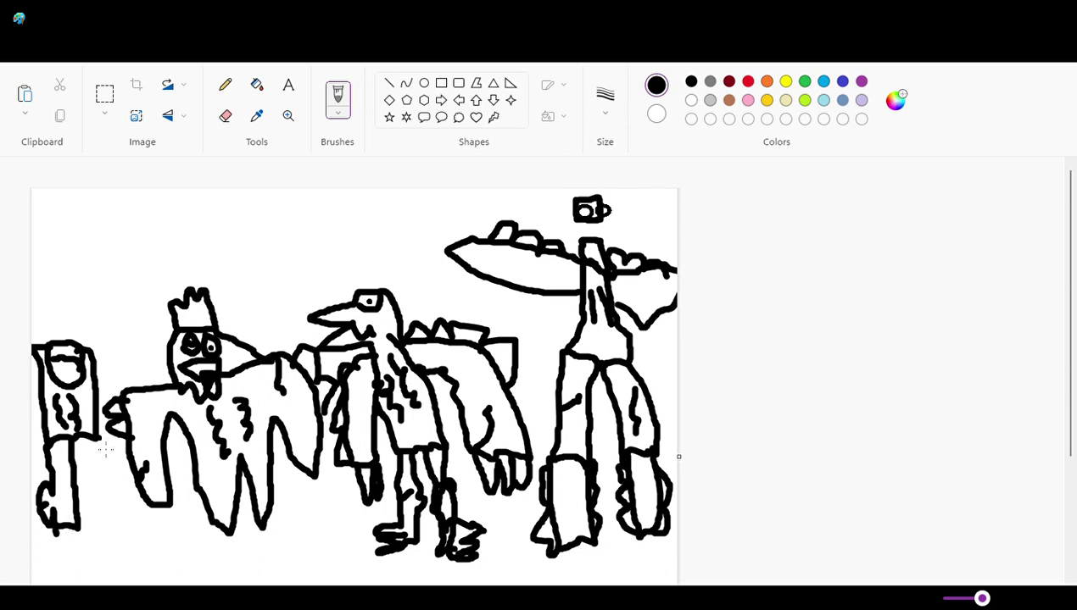
mouse_move(105, 450)
mouse_down()
mouse_move(108, 542)
mouse_move(76, 522)
mouse_move(106, 542)
mouse_move(117, 515)
mouse_move(106, 508)
mouse_move(129, 490)
mouse_move(127, 452)
mouse_up()
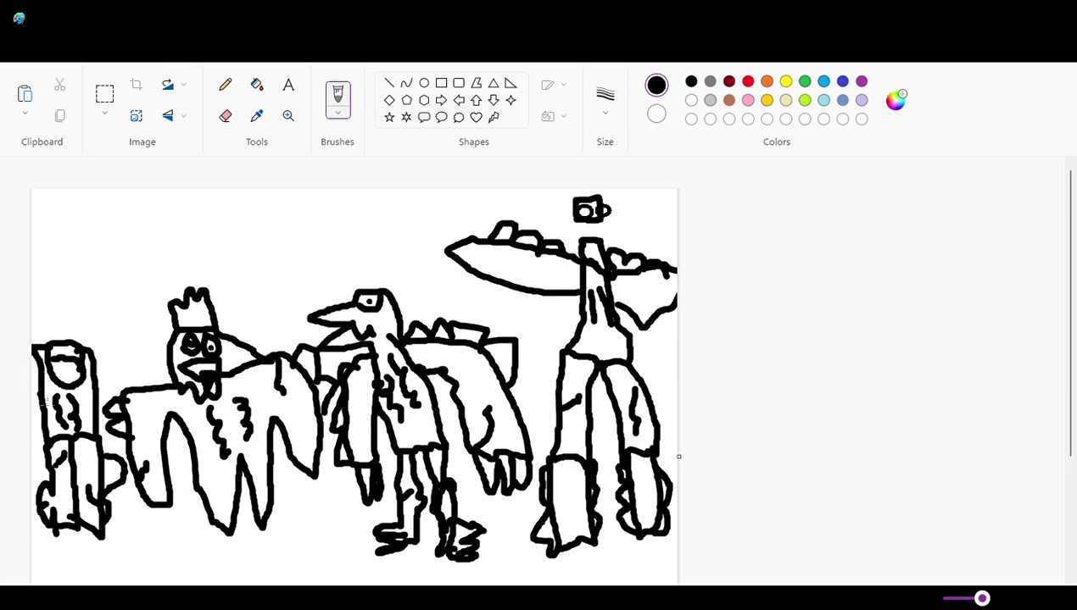
Draw the fourth figure's arms beside its torso, with the inner one bent up alongside the body
drag(40, 431, 31, 430)
drag(106, 392, 92, 350)
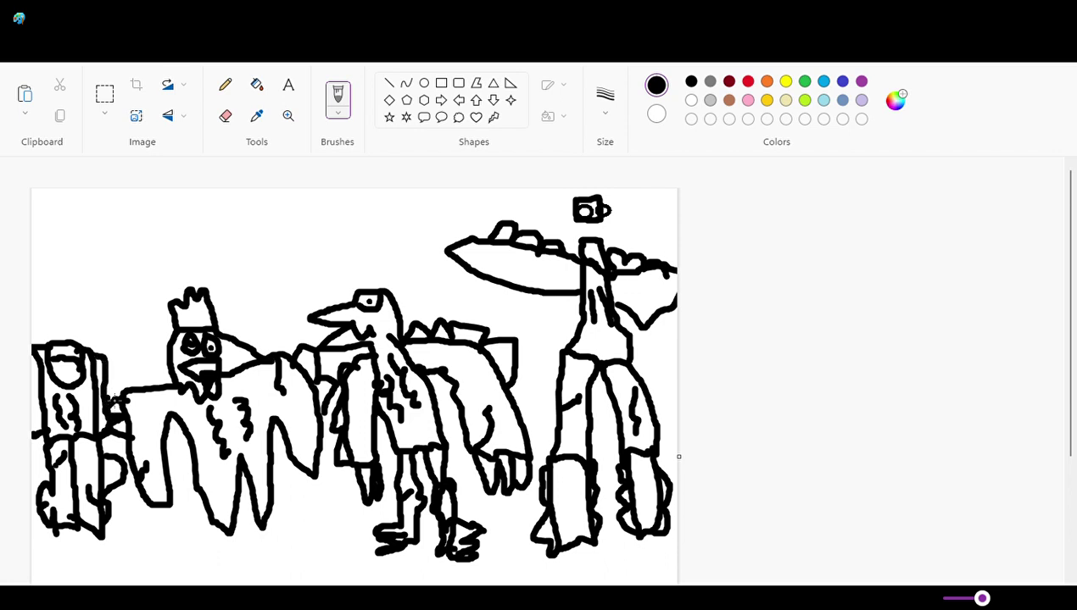
mouse_move(115, 399)
mouse_down()
mouse_move(119, 373)
mouse_move(102, 348)
mouse_up()
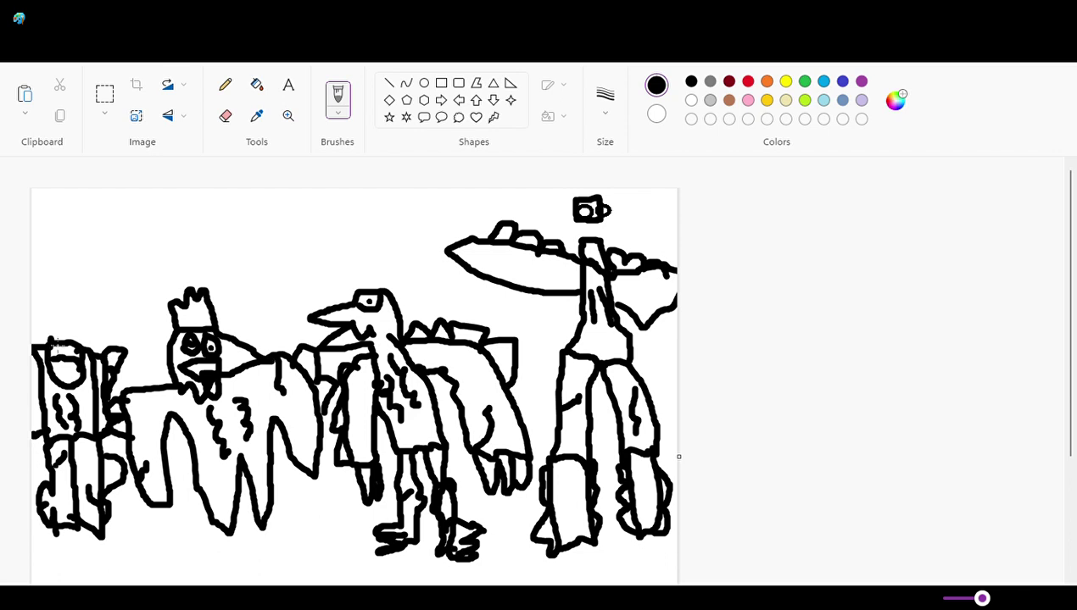
Draw a boxy head with facial features above the fourth figure's torso, and add curved ear-like shapes on both sides
mouse_move(49, 346)
mouse_down()
mouse_move(63, 303)
mouse_move(100, 320)
mouse_move(102, 372)
mouse_move(64, 334)
mouse_move(78, 344)
mouse_move(55, 320)
mouse_up()
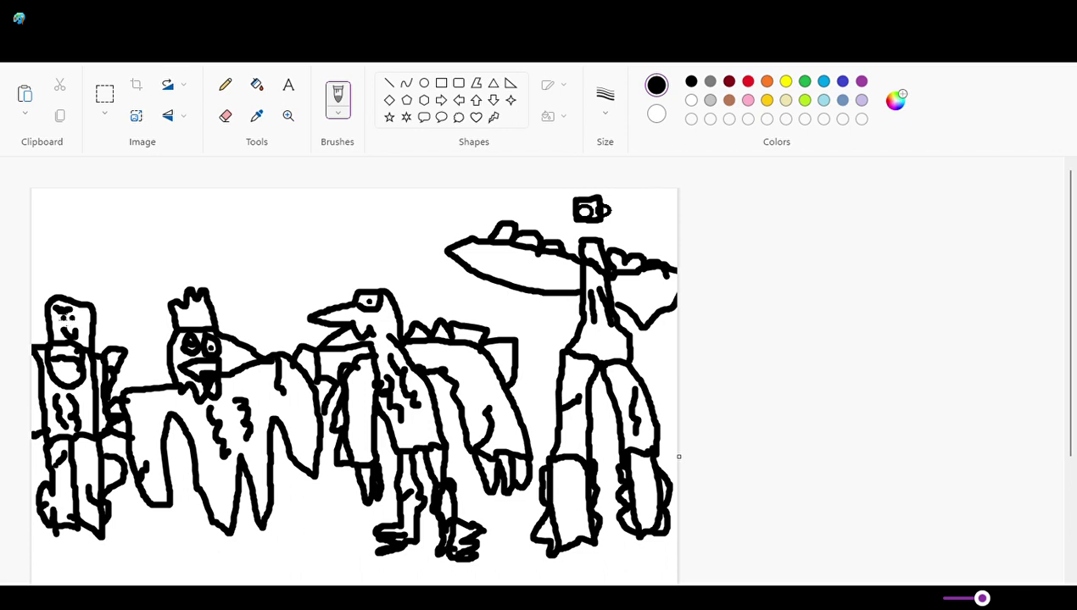
mouse_move(63, 315)
mouse_down()
mouse_move(89, 334)
mouse_move(83, 315)
mouse_move(71, 316)
mouse_move(77, 344)
mouse_move(61, 308)
mouse_move(61, 342)
mouse_move(64, 319)
mouse_move(48, 306)
mouse_move(60, 295)
mouse_move(90, 310)
mouse_move(98, 292)
mouse_move(120, 316)
mouse_move(101, 339)
mouse_up()
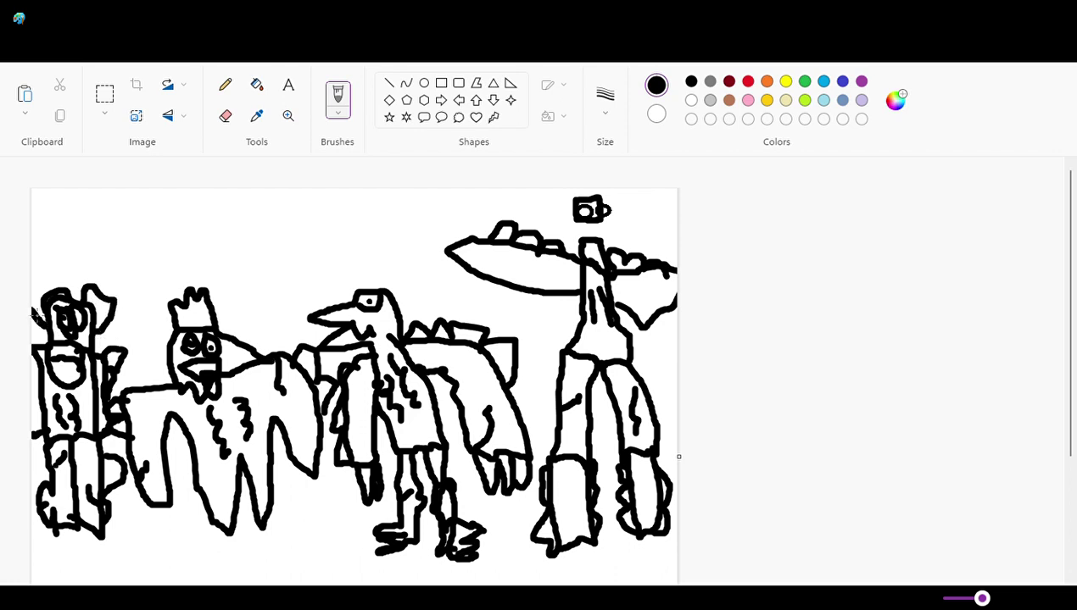
mouse_move(36, 284)
mouse_down()
mouse_move(74, 282)
mouse_move(78, 303)
mouse_up()
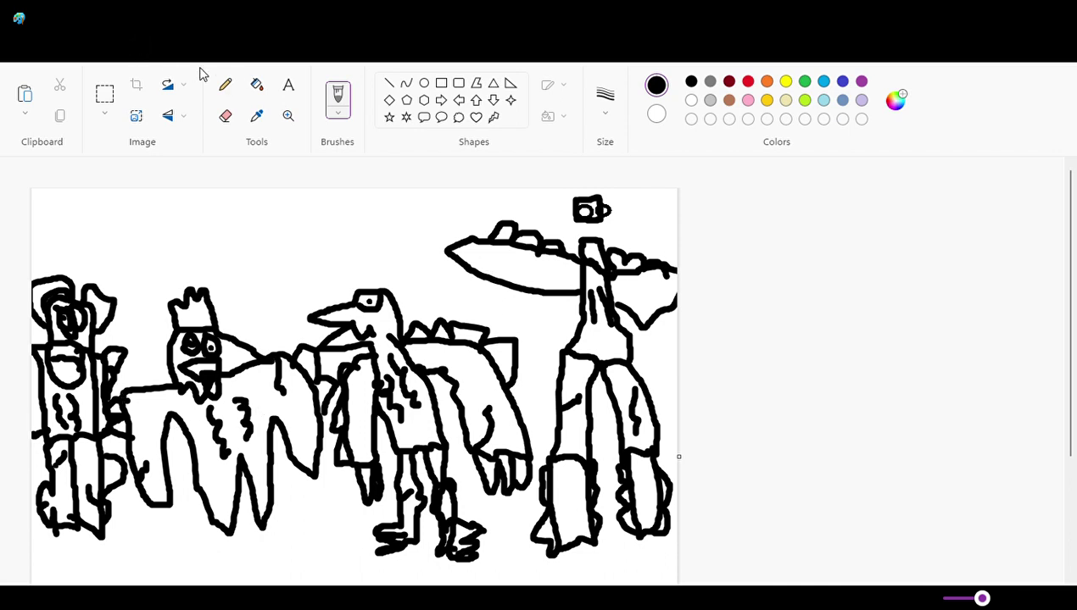
Try filling the camera-headed creature's long arm and first bump with green, and fill the recoloured outline back to black
click(226, 84)
click(257, 84)
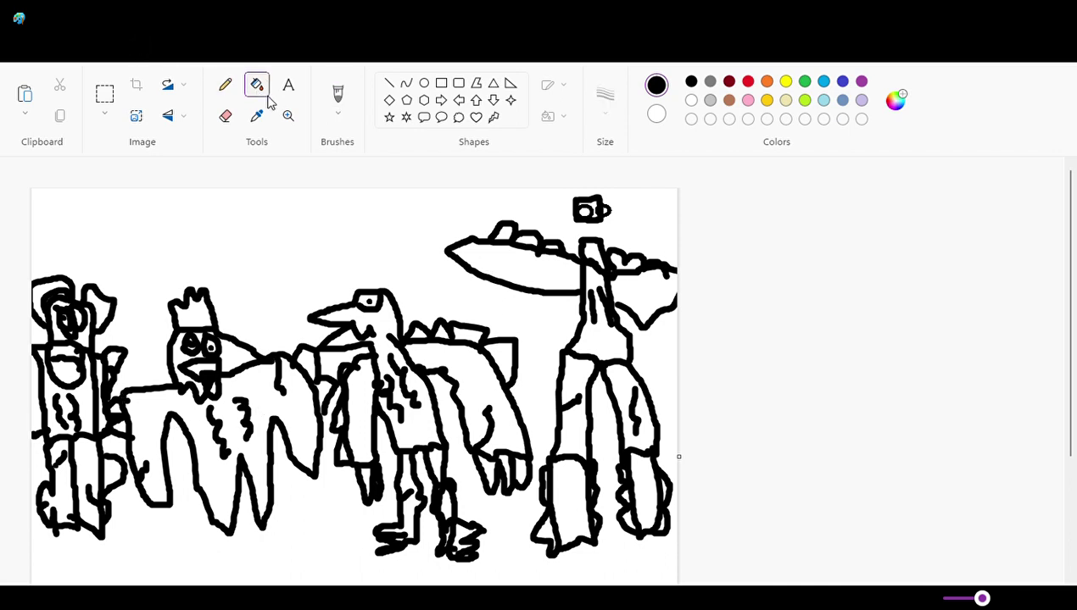
click(803, 81)
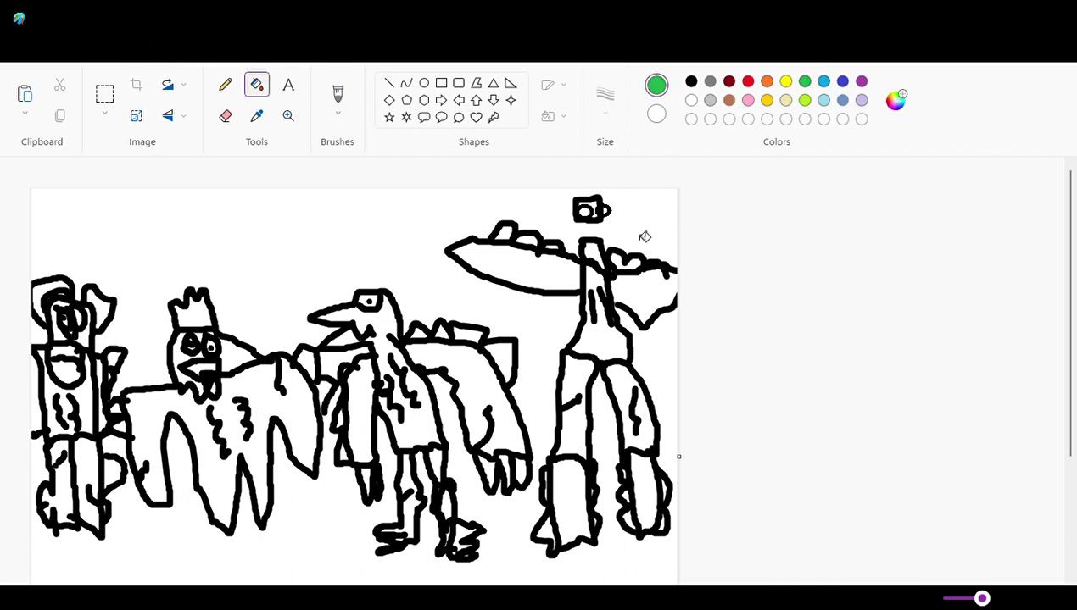
click(525, 276)
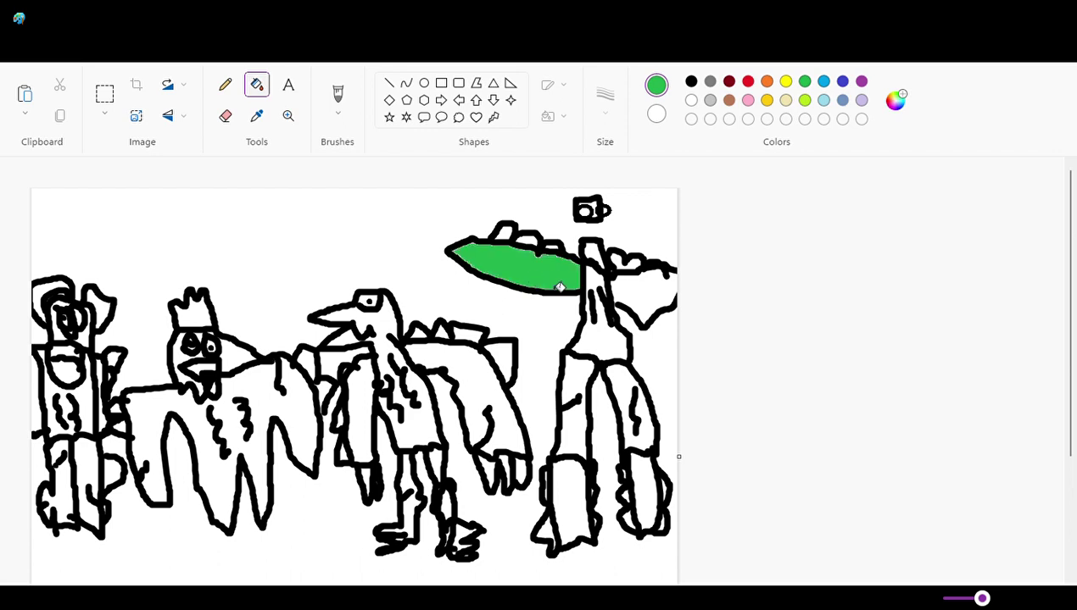
click(520, 248)
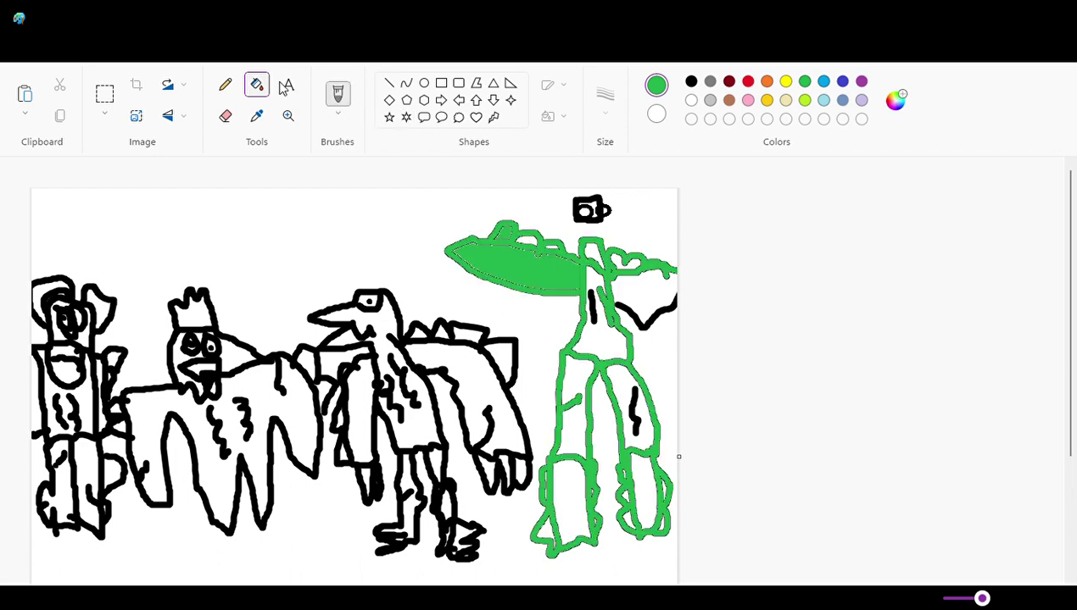
click(690, 82)
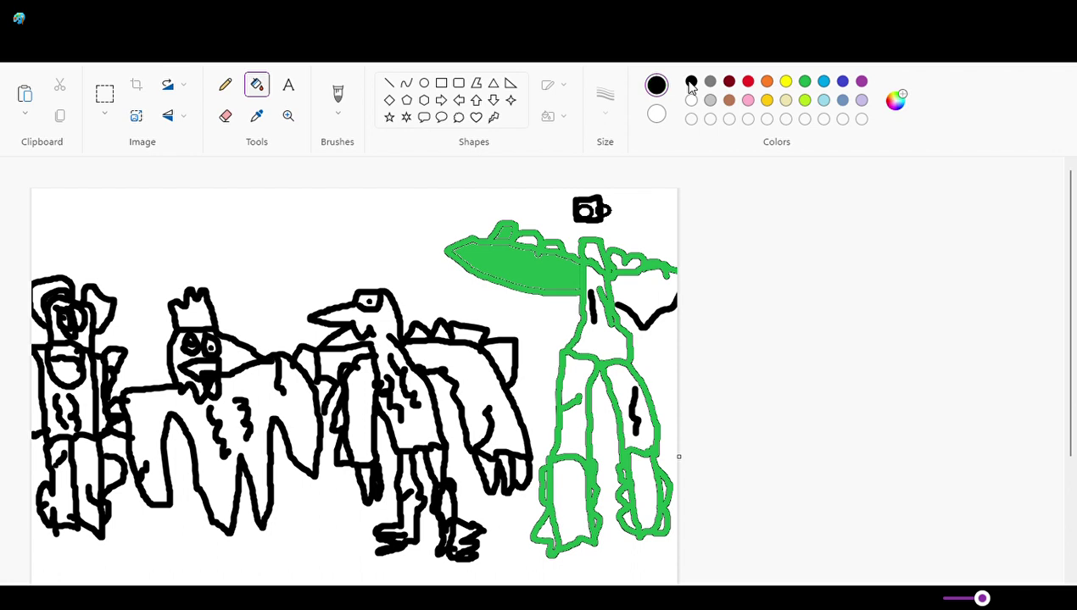
click(543, 258)
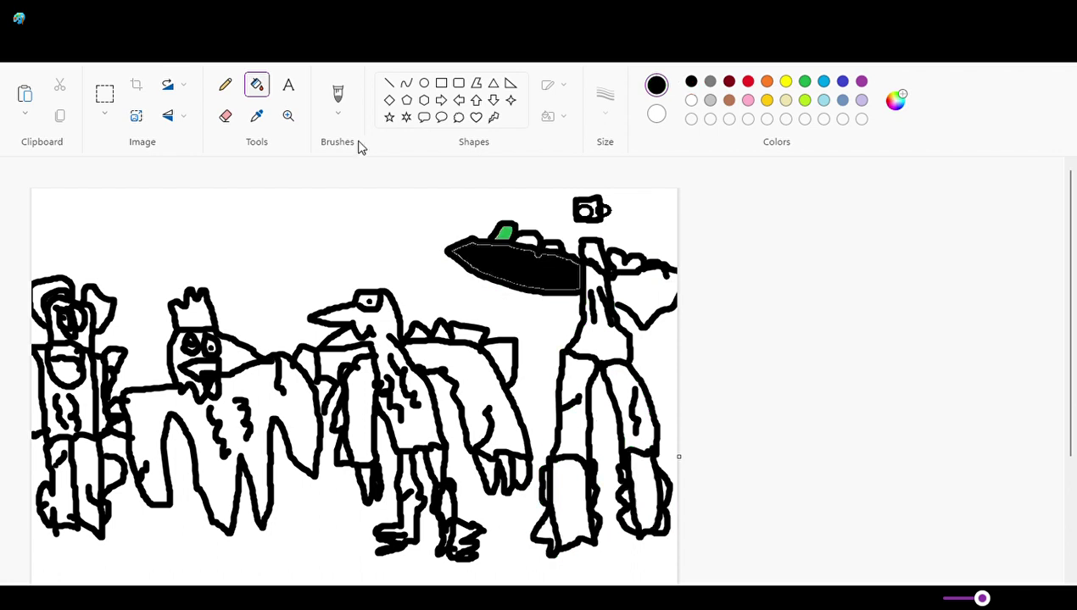
Trace the inner edge of the camera-headed creature's blackened arm with a green brush line, and fill the arm and bumps with green
click(257, 116)
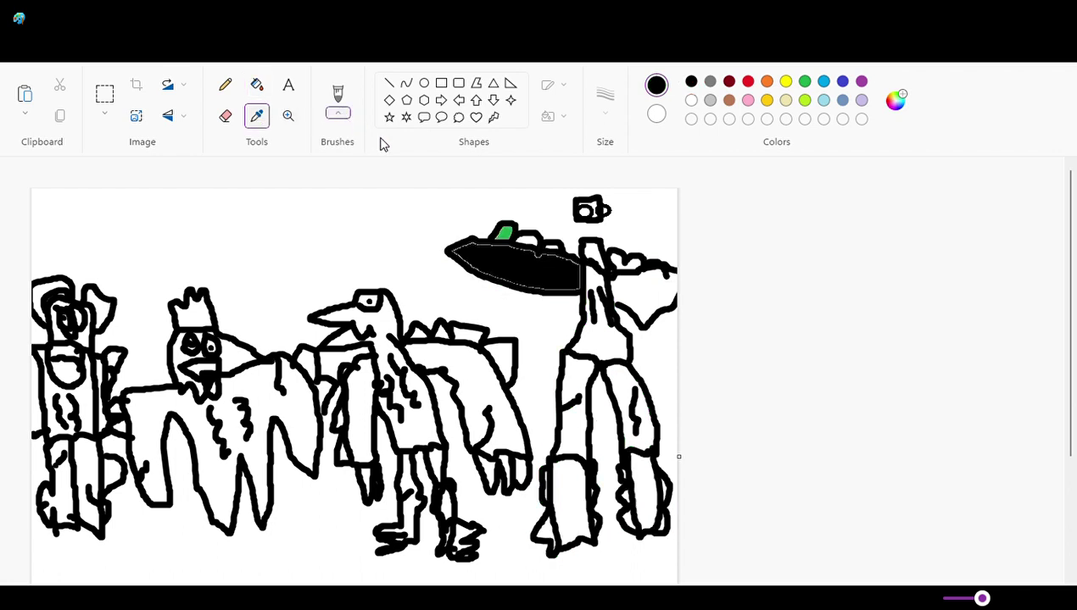
click(337, 95)
click(804, 83)
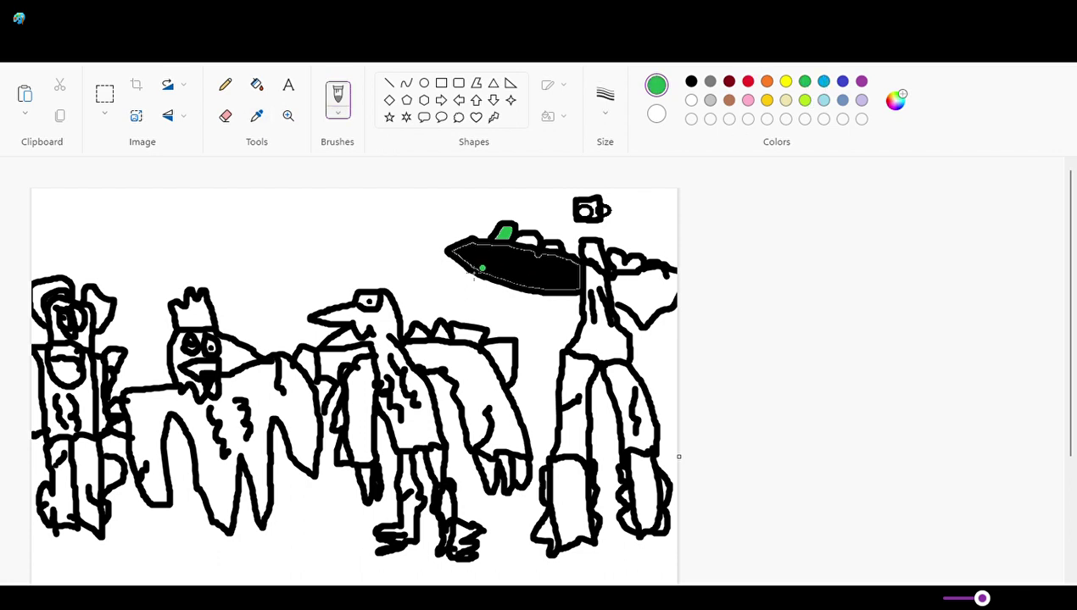
click(457, 251)
mouse_move(456, 252)
mouse_down()
mouse_move(497, 281)
mouse_move(582, 288)
mouse_move(568, 260)
mouse_move(465, 253)
mouse_up()
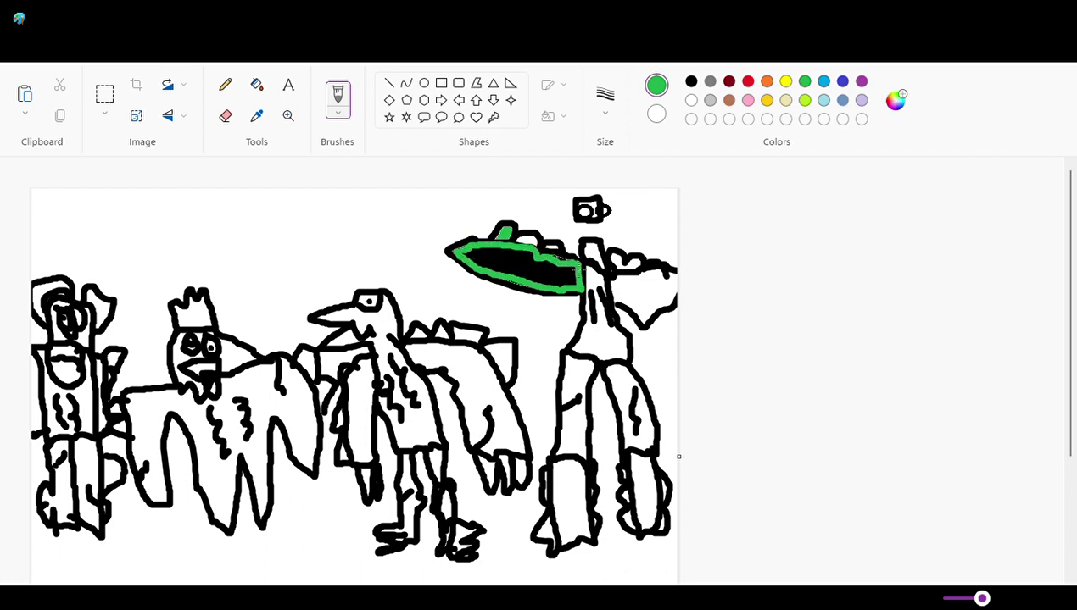
click(257, 84)
click(502, 265)
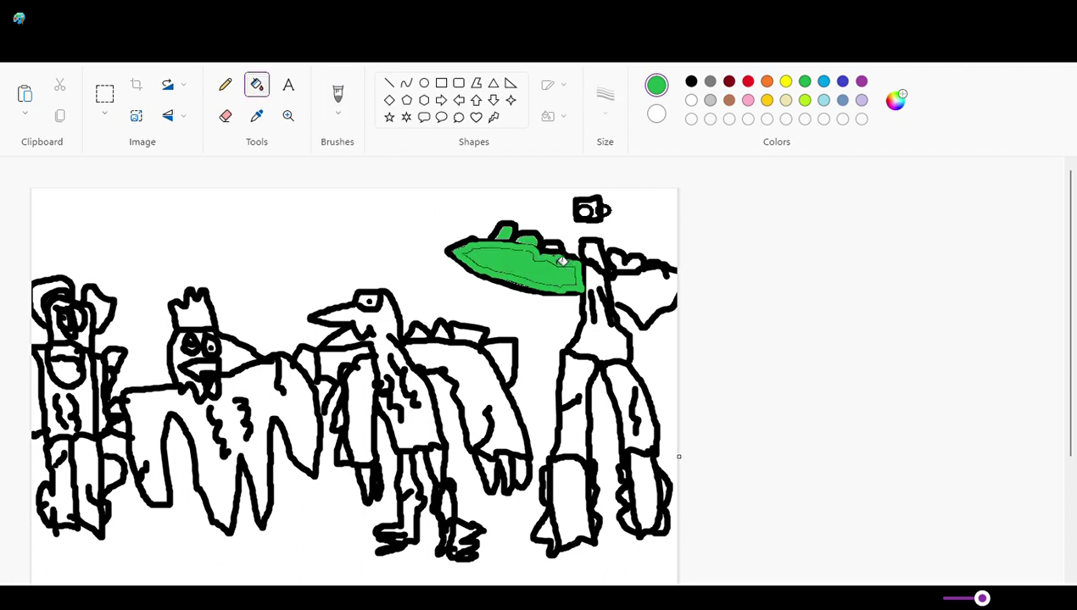
Fill the camera-headed creature's connected outlines, neck, torso and other arm with green
click(559, 256)
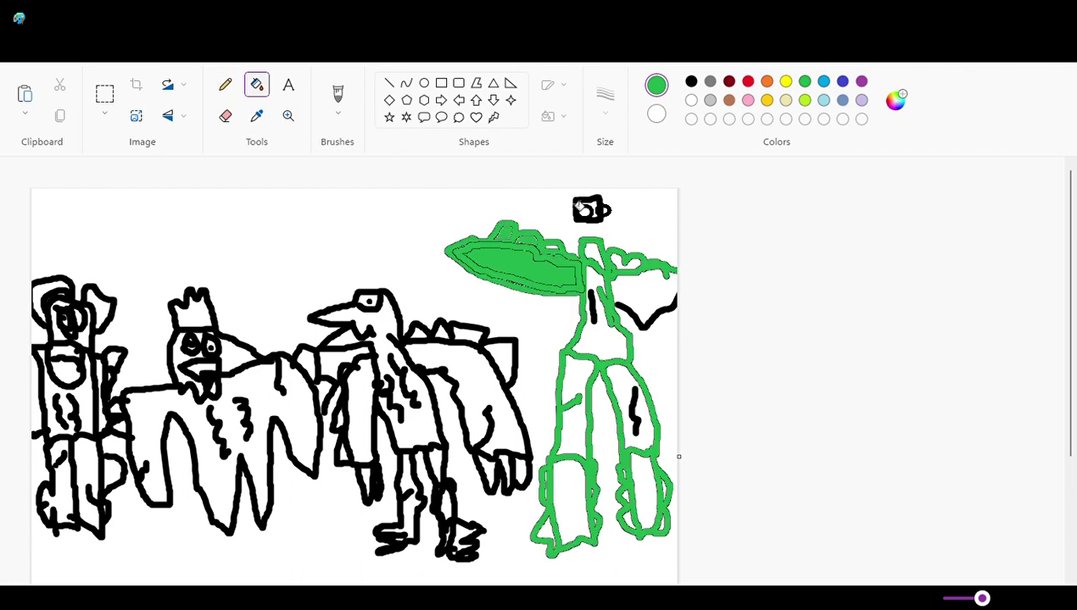
click(691, 81)
click(805, 81)
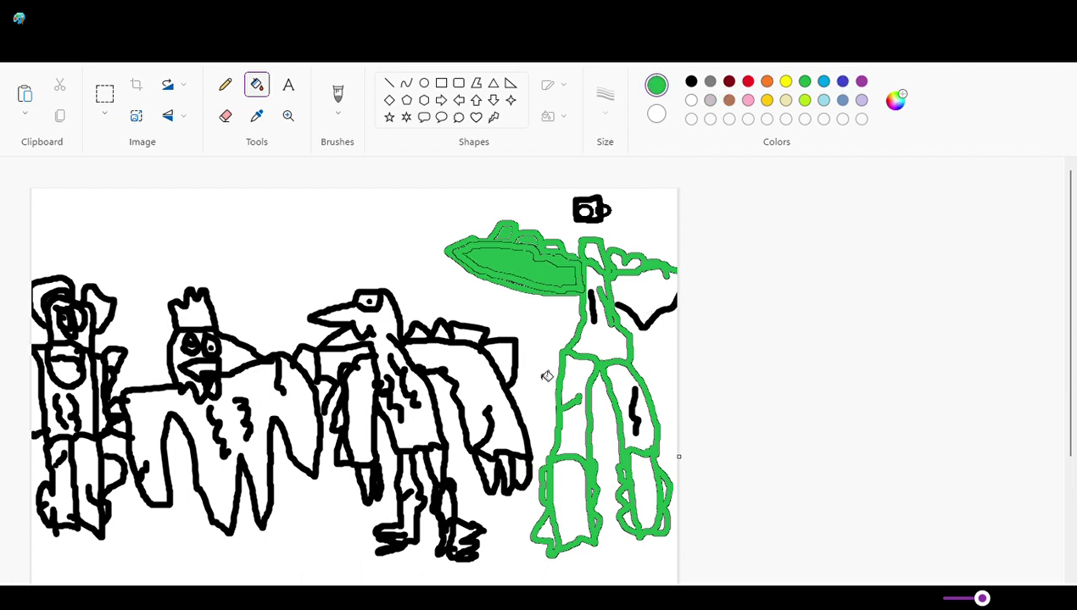
click(608, 344)
click(649, 302)
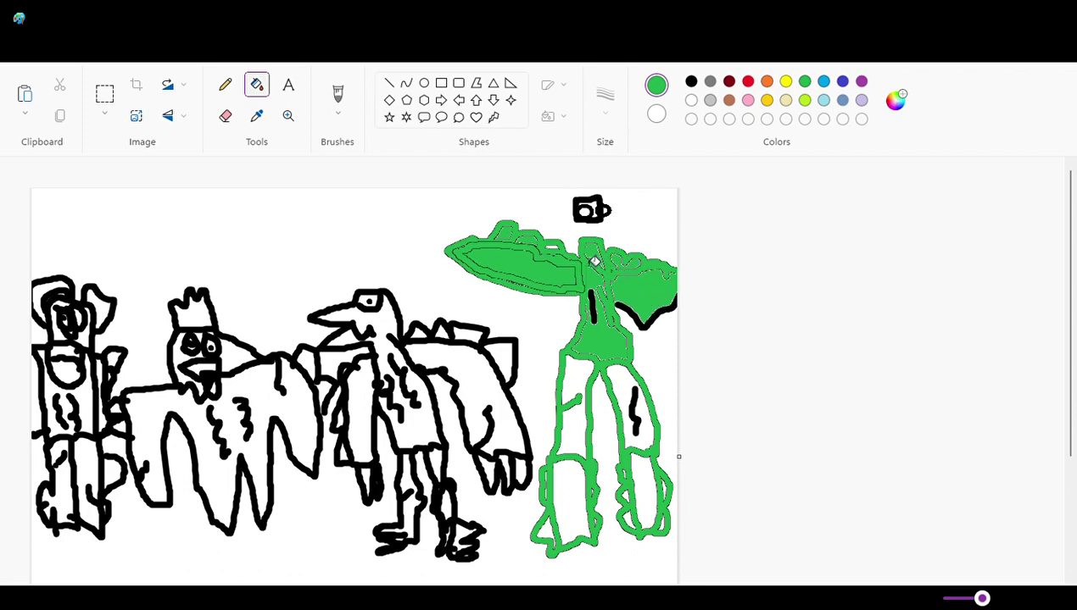
Fill the outline and casing of the camera-shaped head with green, leaving the lens white
click(598, 213)
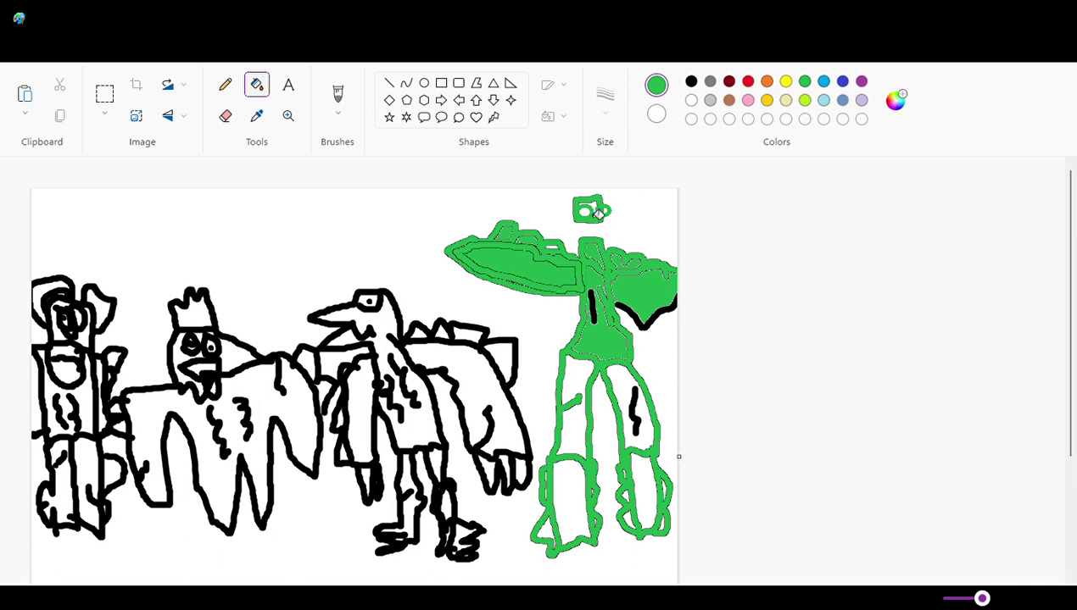
click(587, 208)
click(593, 210)
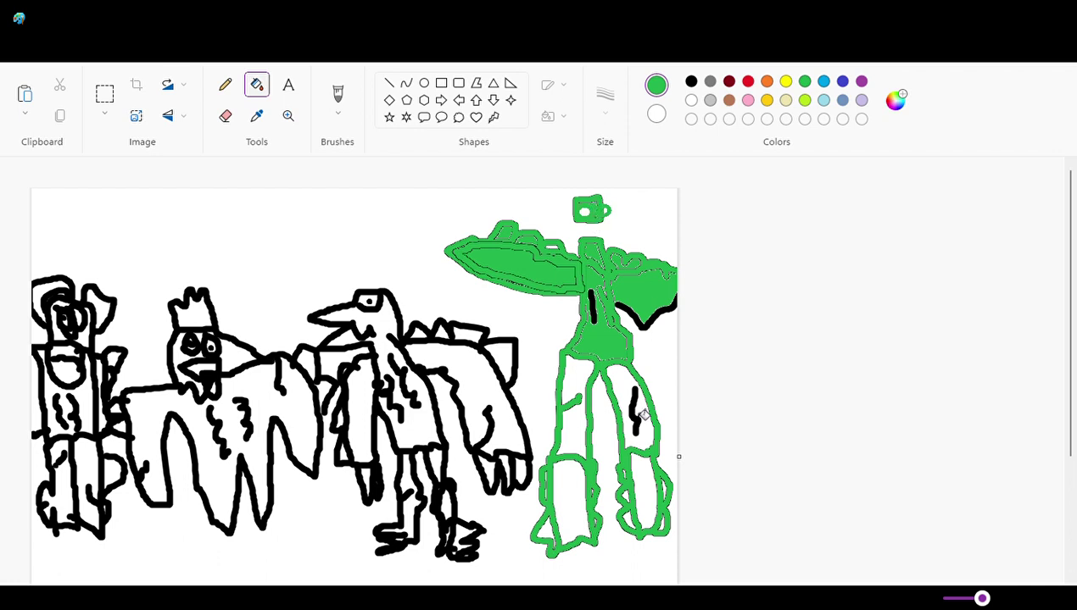
Fill both upper legs and both lower legs of the camera-headed creature with green
click(578, 434)
click(650, 448)
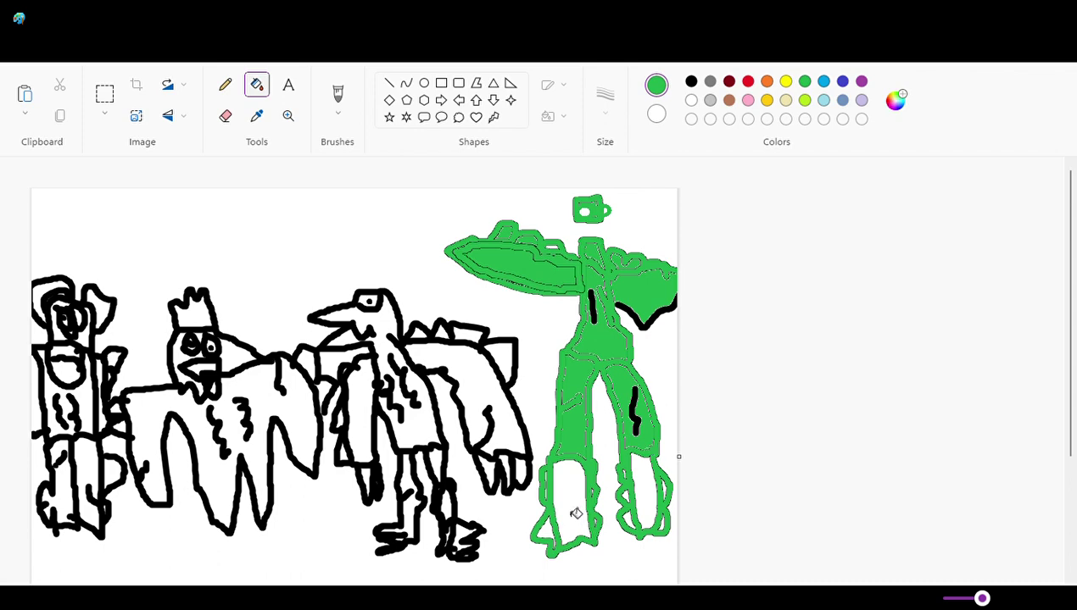
click(569, 511)
click(641, 508)
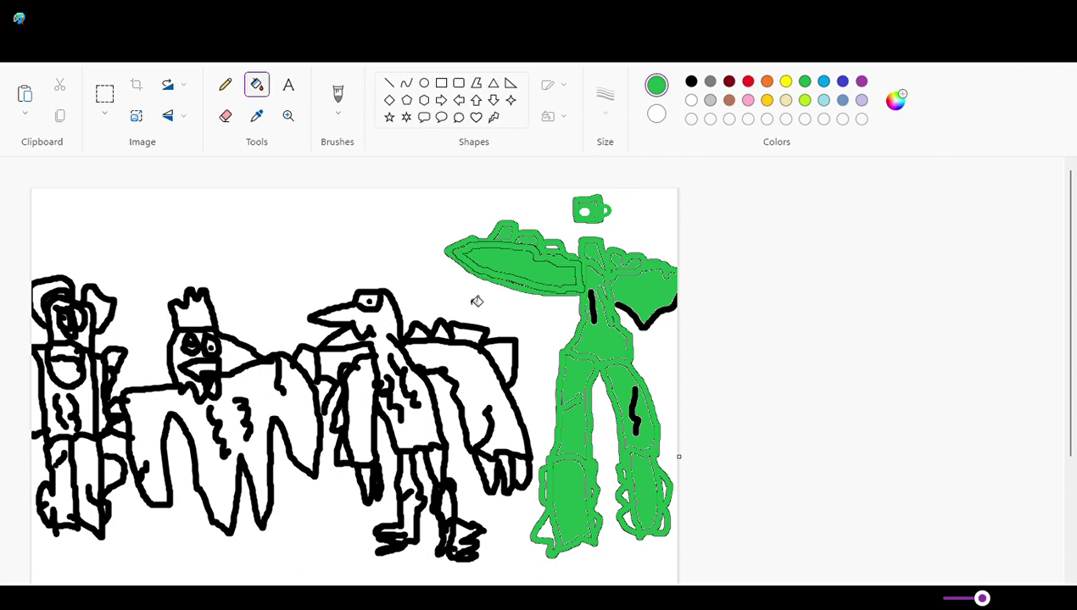
Try filling the beaked creature's spiked arm with orange, and fill the recoloured outlines back to black
click(766, 81)
click(481, 376)
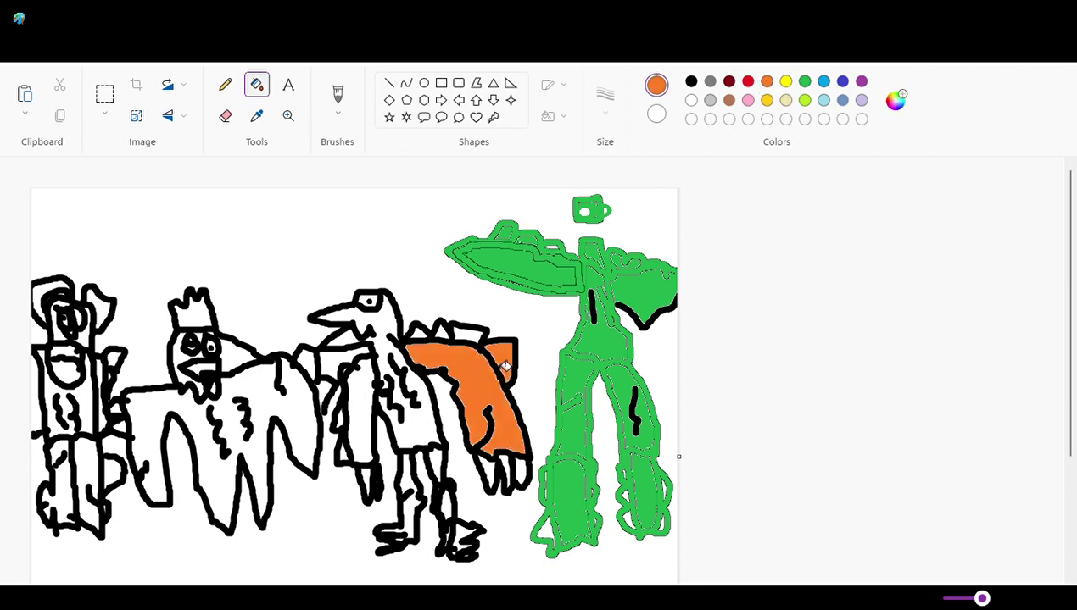
click(469, 342)
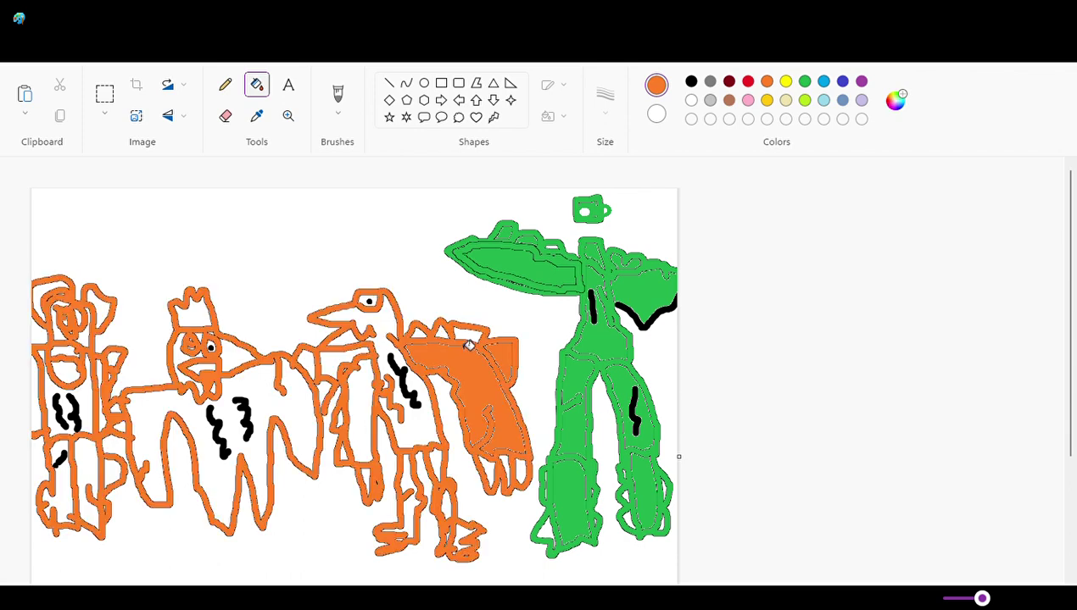
click(689, 83)
click(502, 376)
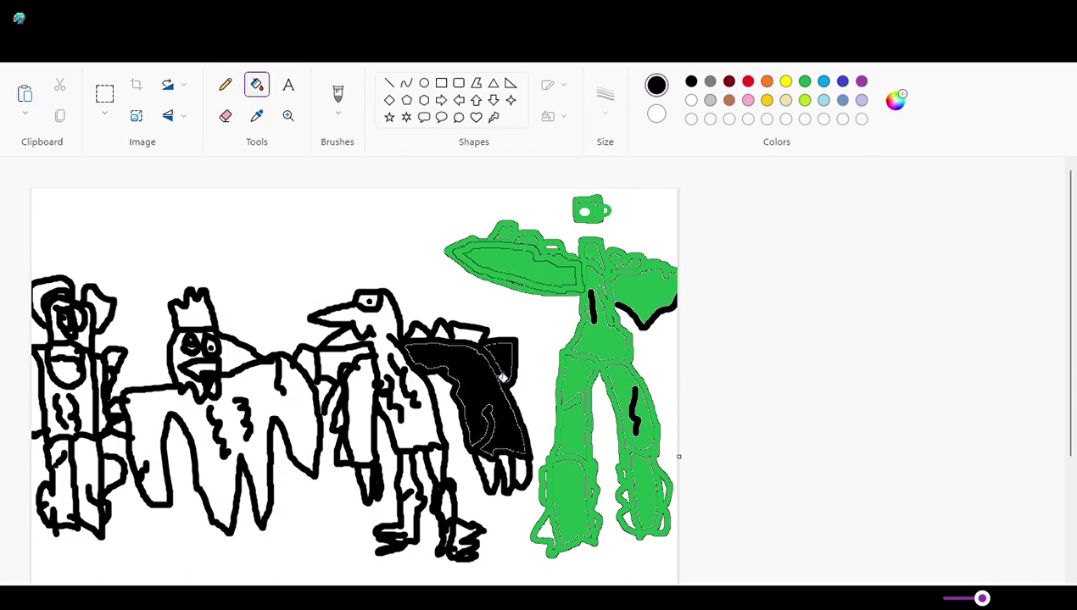
Trace inside the beaked creature's blackened arm with a golden-yellow brush line, and fill the arm, spikes and fingers with golden yellow
click(256, 116)
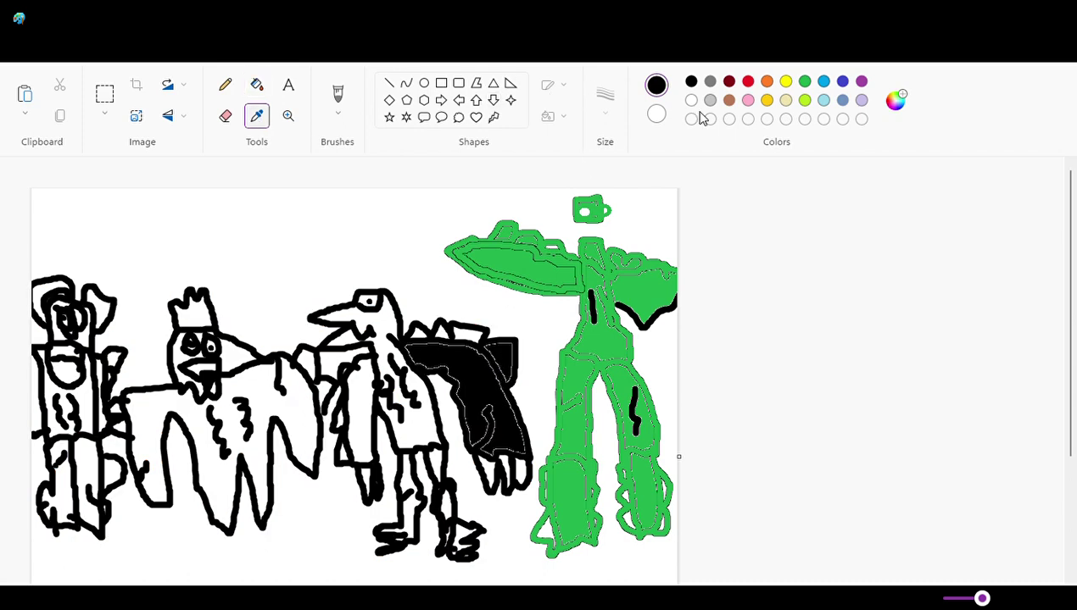
click(766, 100)
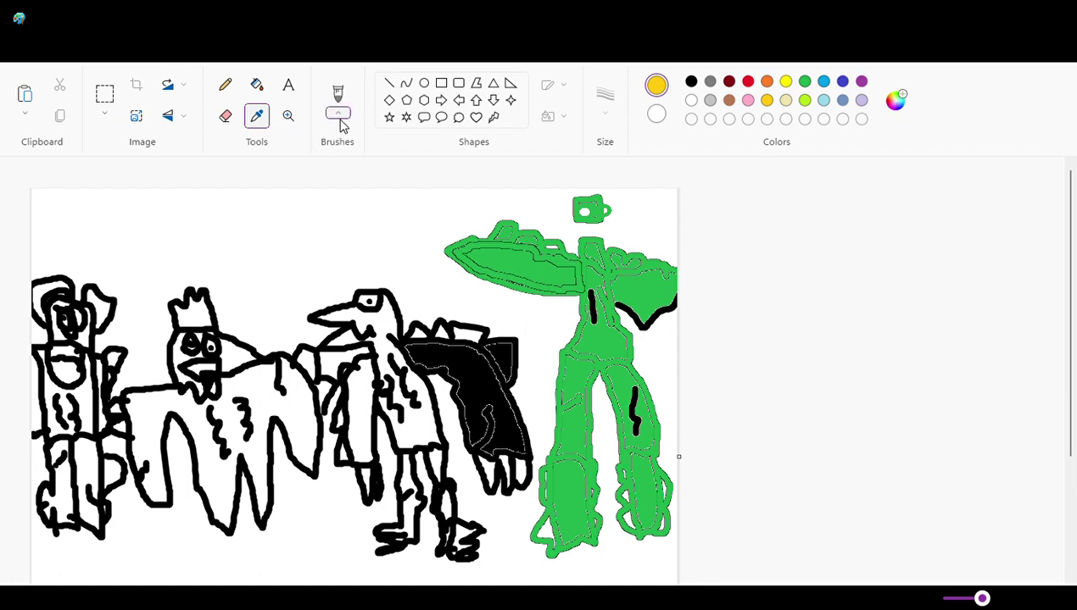
click(337, 95)
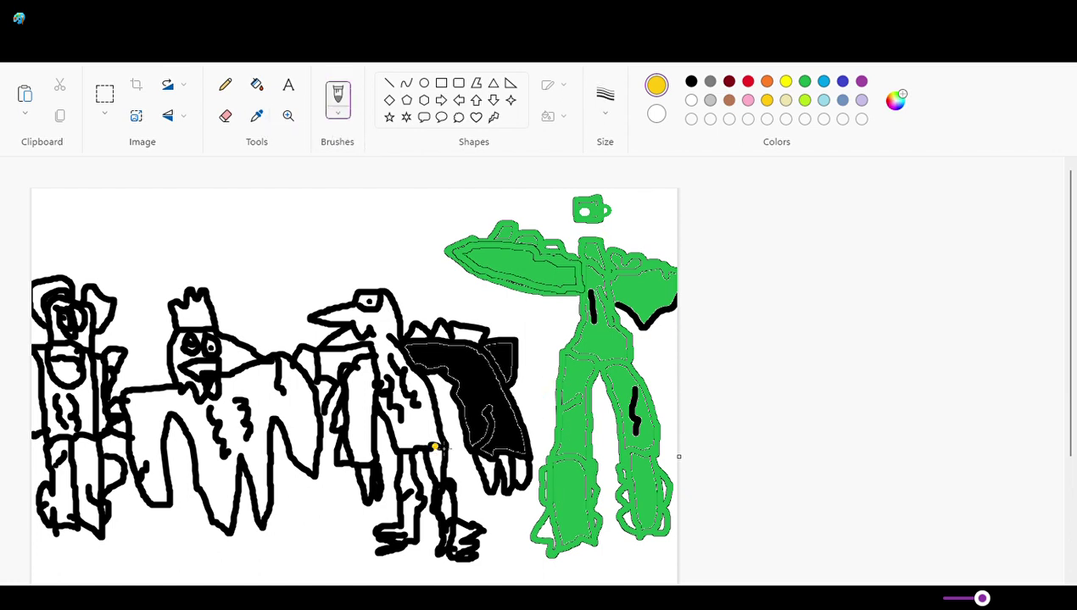
mouse_move(412, 362)
mouse_down()
mouse_move(466, 396)
mouse_move(480, 455)
mouse_move(518, 453)
mouse_move(502, 384)
mouse_move(515, 346)
mouse_move(400, 356)
mouse_move(515, 354)
mouse_up()
click(257, 85)
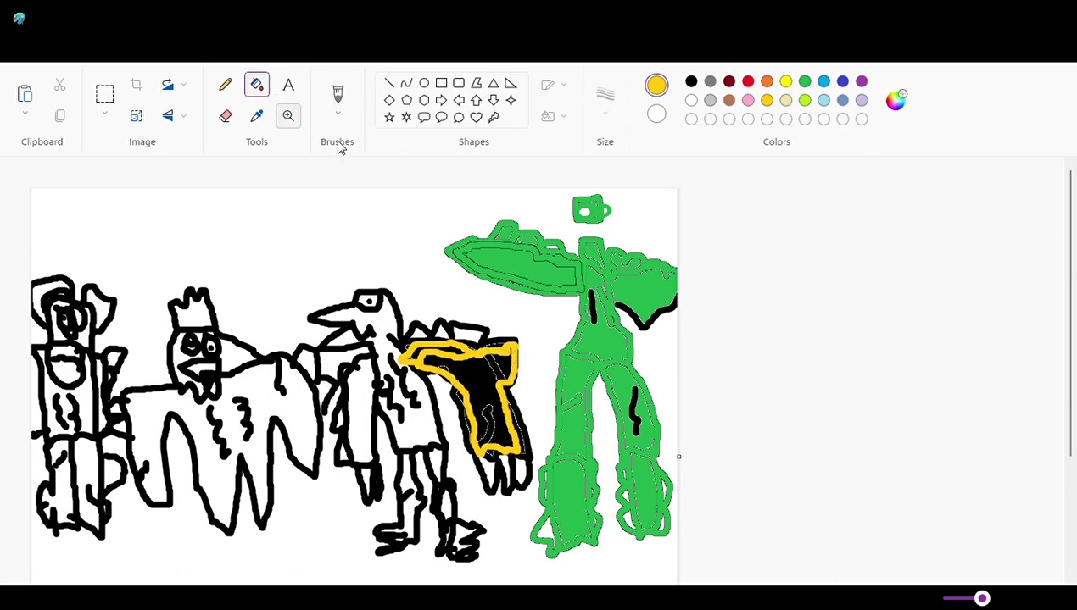
click(477, 411)
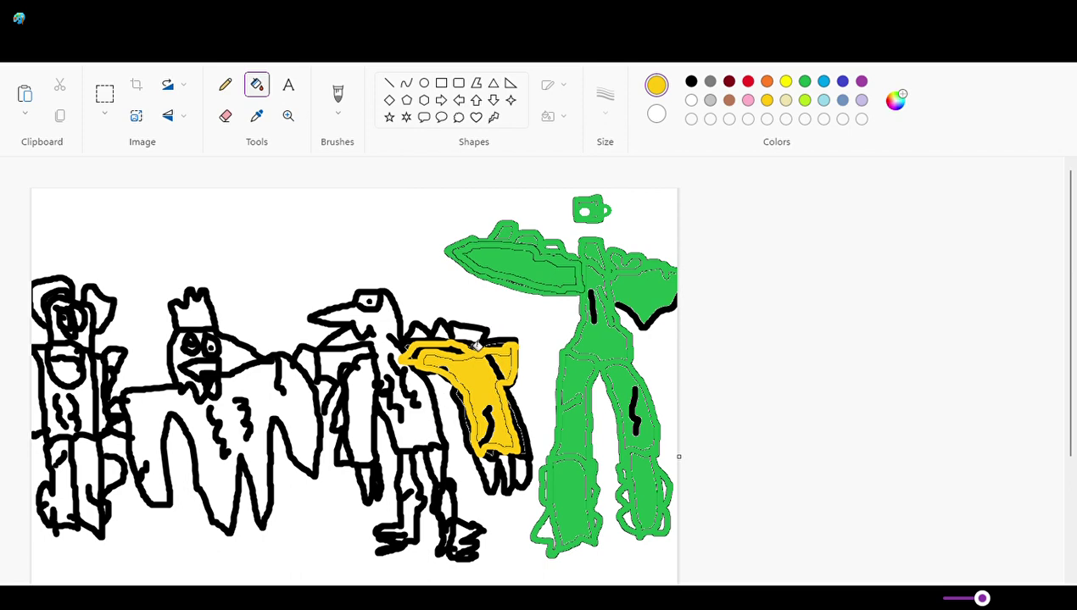
click(462, 332)
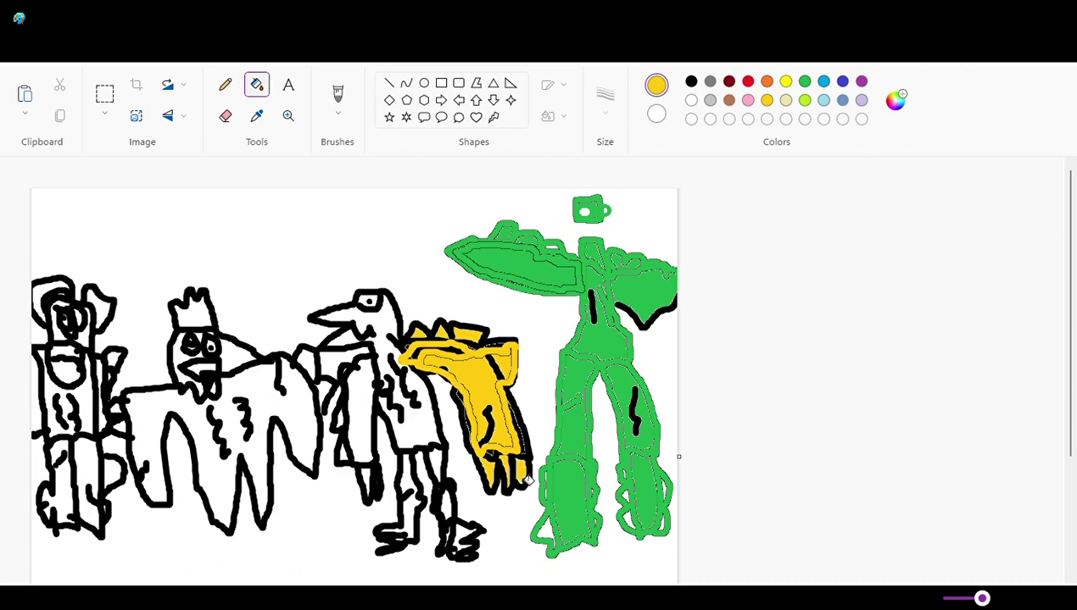
Fill the beaked creature's head, torso, other arm, legs and feet with golden yellow
click(422, 445)
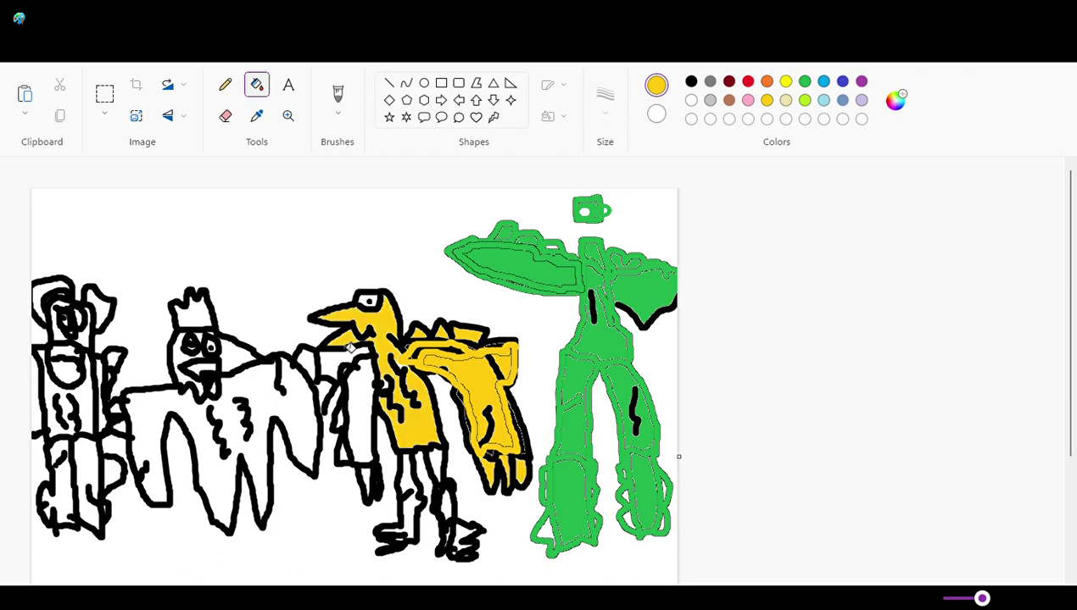
click(360, 424)
click(345, 455)
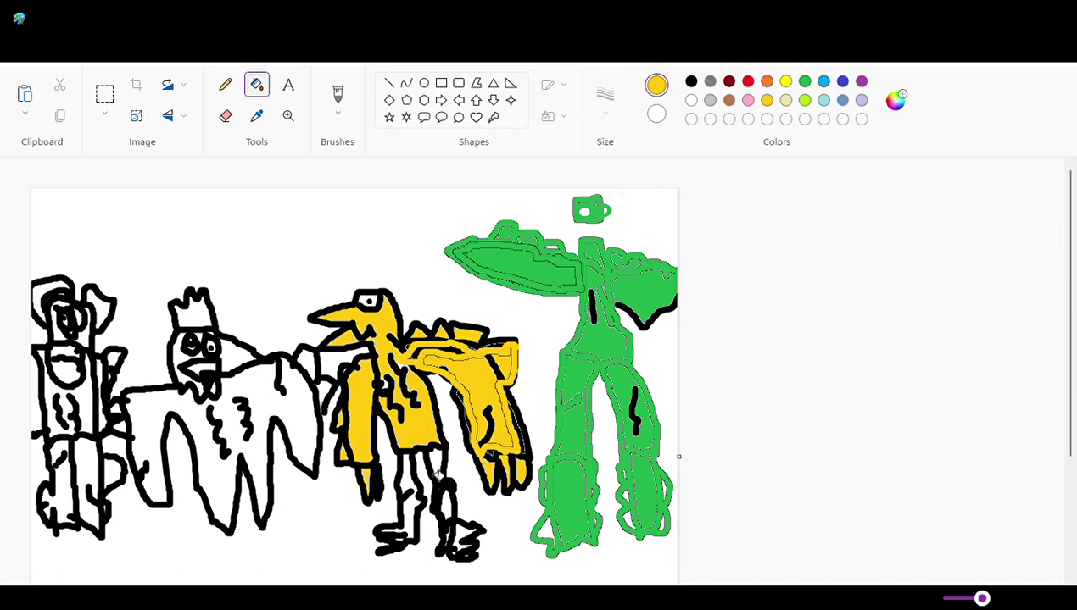
click(444, 506)
click(408, 513)
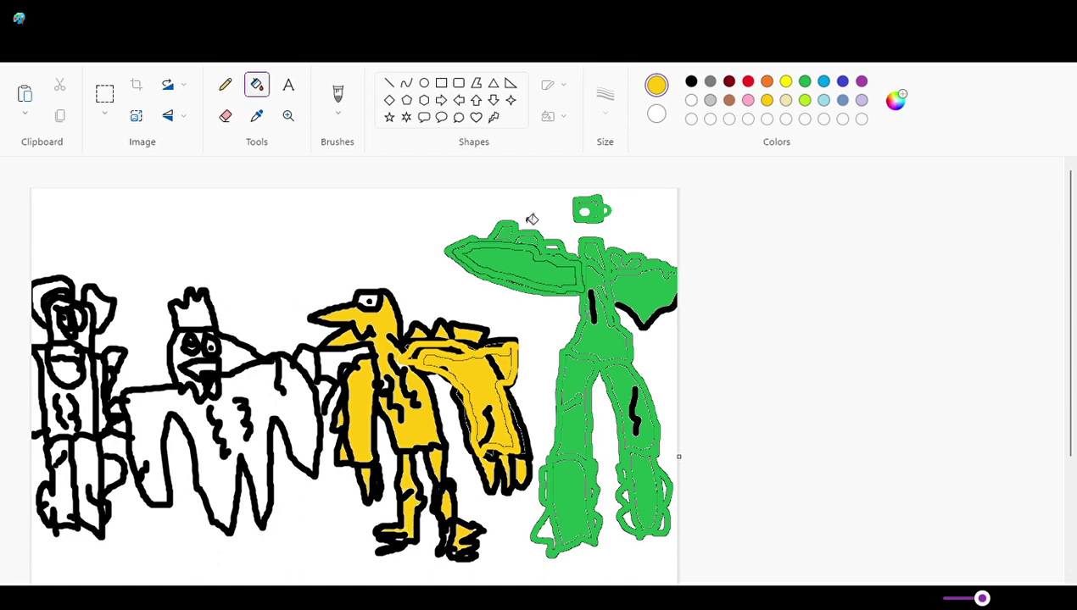
Fill the crowned creature's body and the side of its face with indigo
click(840, 83)
click(256, 467)
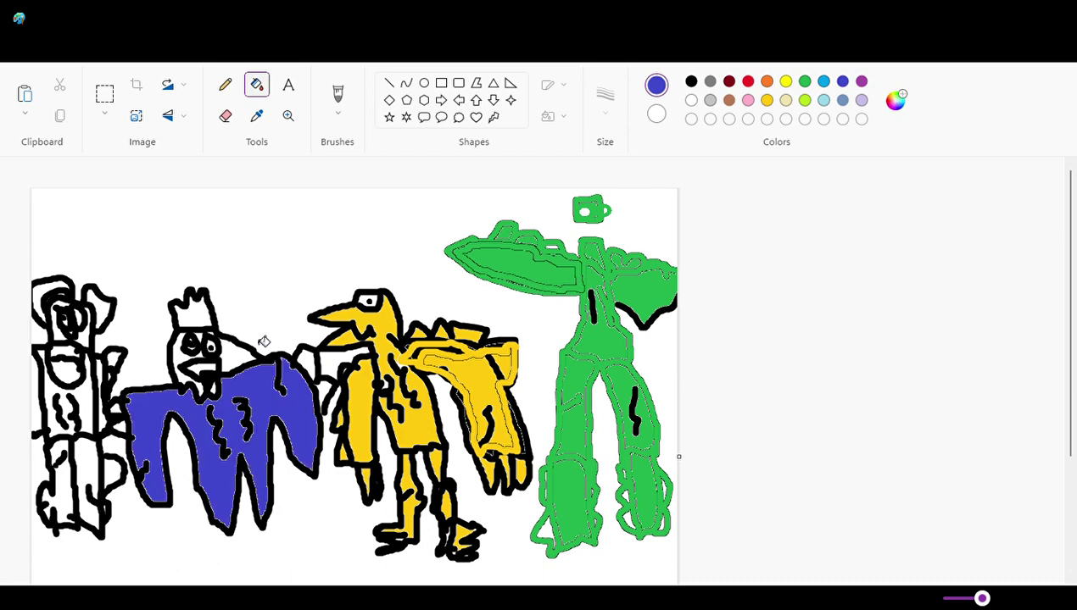
click(181, 363)
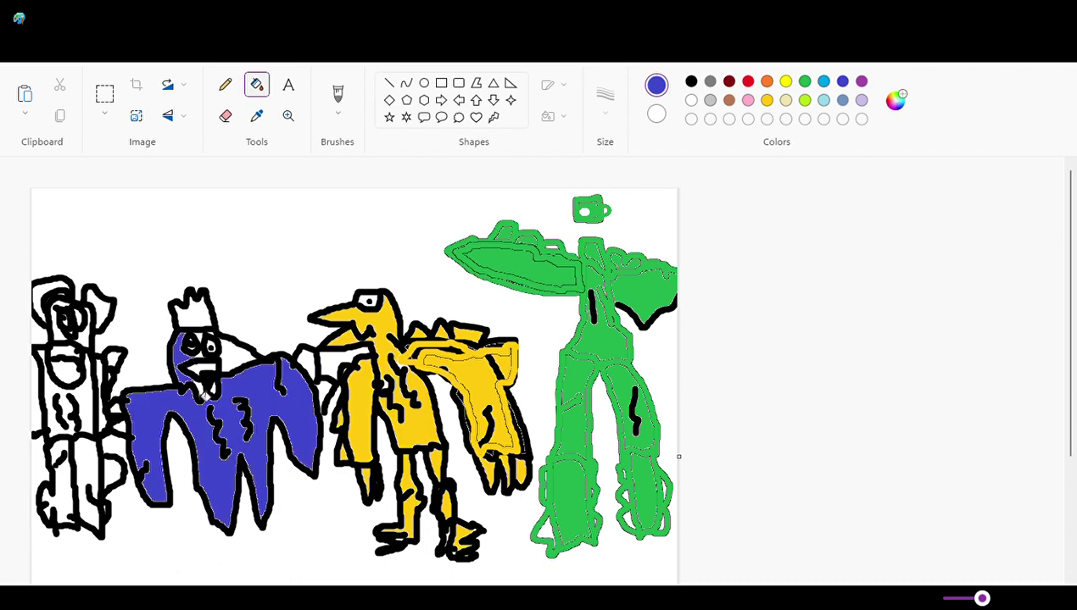
Try filling the area beneath the crowned creature's beak with indigo, and fill the recoloured outlines back to black
click(203, 394)
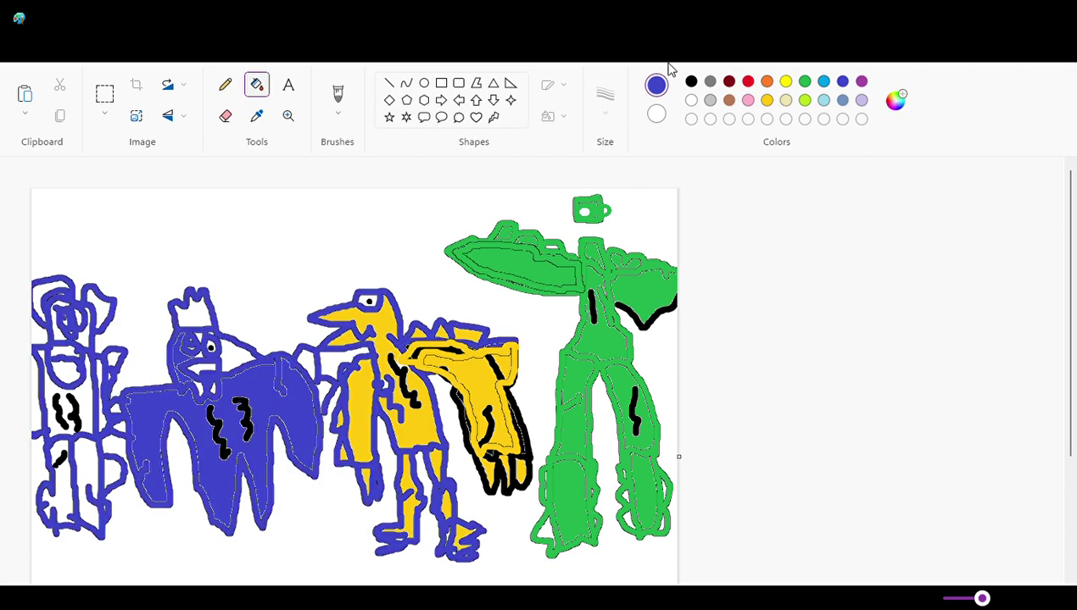
click(692, 83)
click(289, 369)
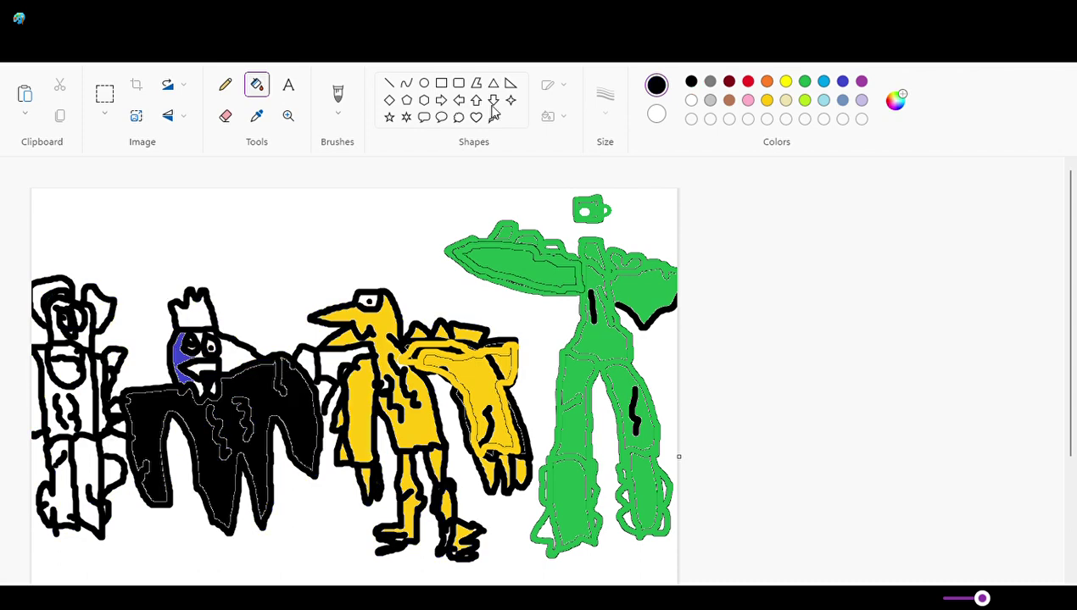
Trace inside the crowned creature's blackened arms and torso with an indigo brush line
click(256, 117)
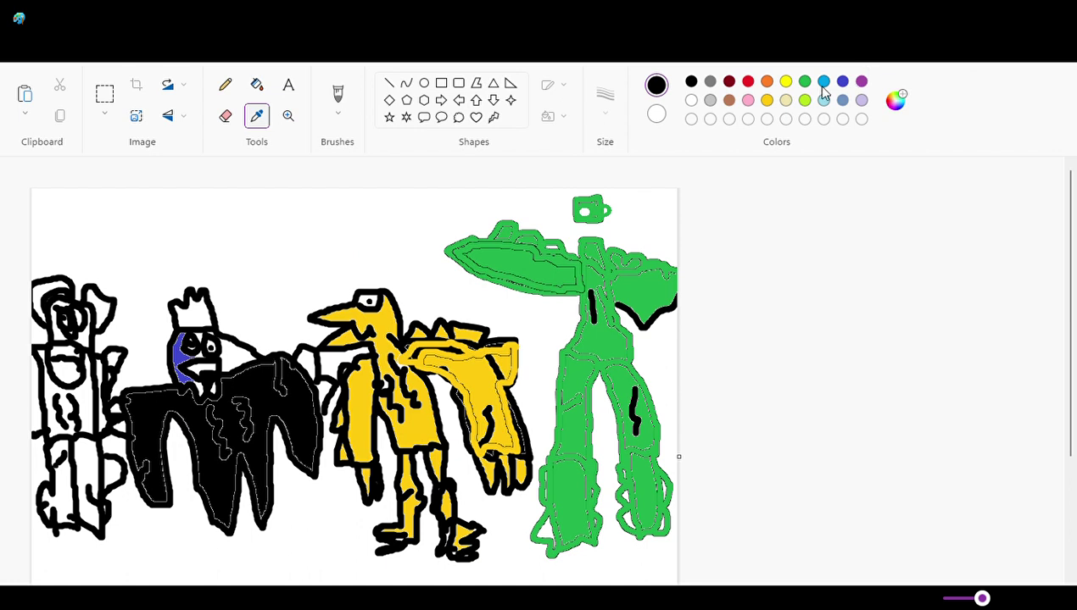
click(823, 82)
click(841, 82)
click(337, 95)
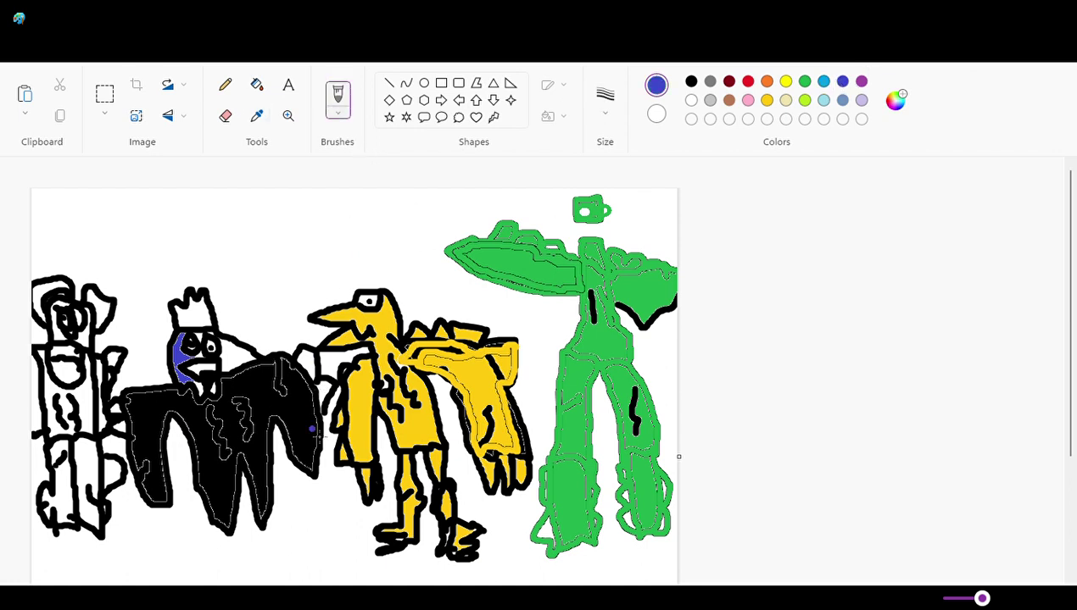
mouse_move(303, 427)
mouse_down()
mouse_move(314, 484)
mouse_move(317, 392)
mouse_move(301, 367)
mouse_move(283, 359)
mouse_move(292, 438)
mouse_move(268, 357)
mouse_move(265, 374)
mouse_move(225, 373)
mouse_up()
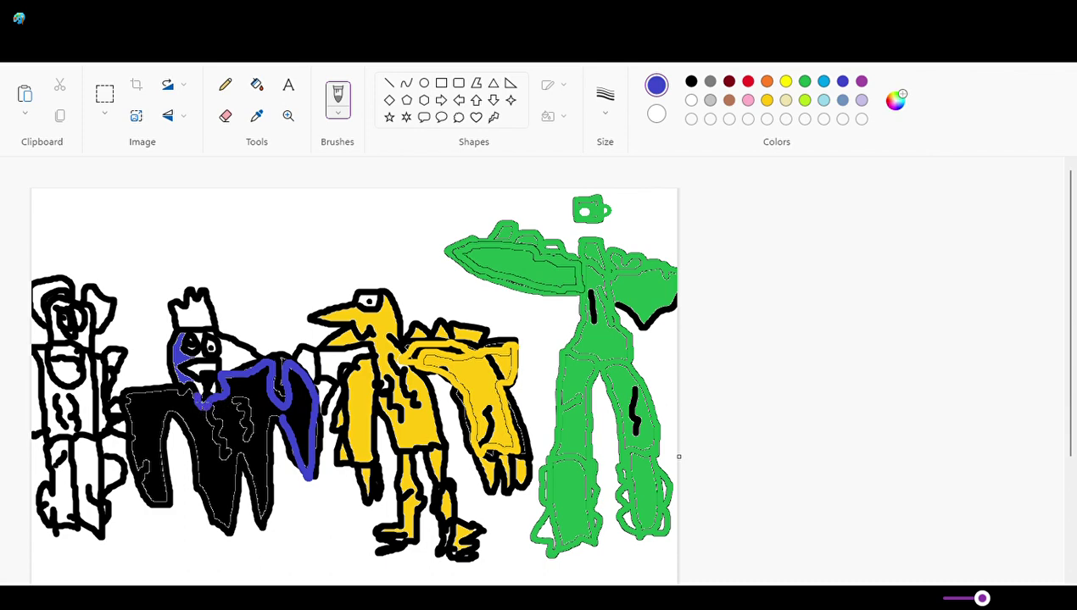
mouse_move(188, 407)
mouse_down()
mouse_move(174, 388)
mouse_move(129, 397)
mouse_move(142, 426)
mouse_move(140, 471)
mouse_move(156, 460)
mouse_move(165, 492)
mouse_move(155, 420)
mouse_move(170, 399)
mouse_move(215, 498)
mouse_move(239, 461)
mouse_move(261, 480)
mouse_move(263, 454)
mouse_up()
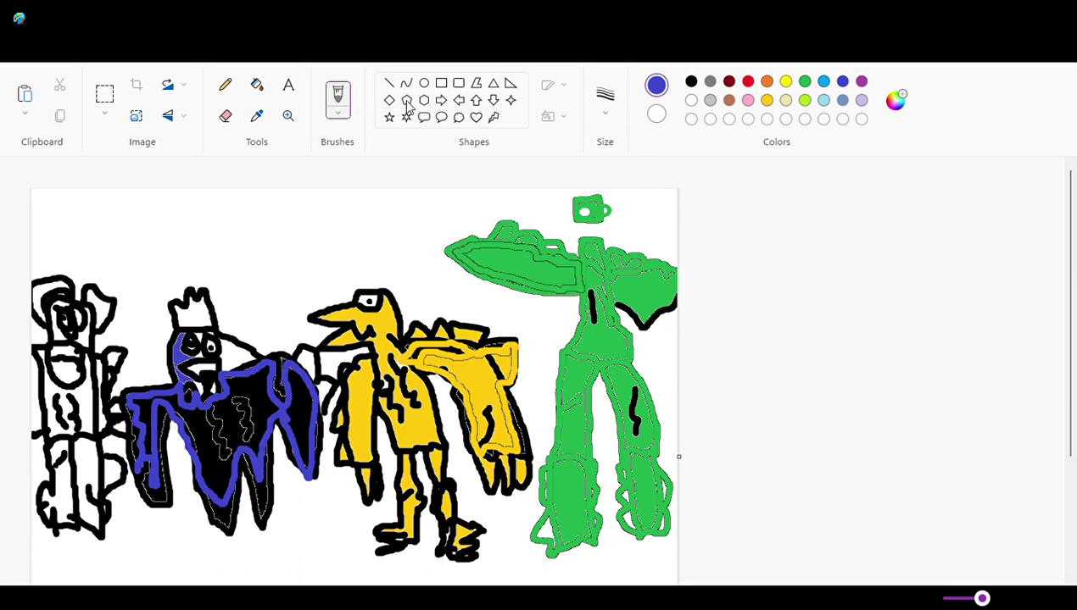
Fill the crowned creature's traced arms, torso and the area behind its head with indigo, and its crown with yellow
click(257, 85)
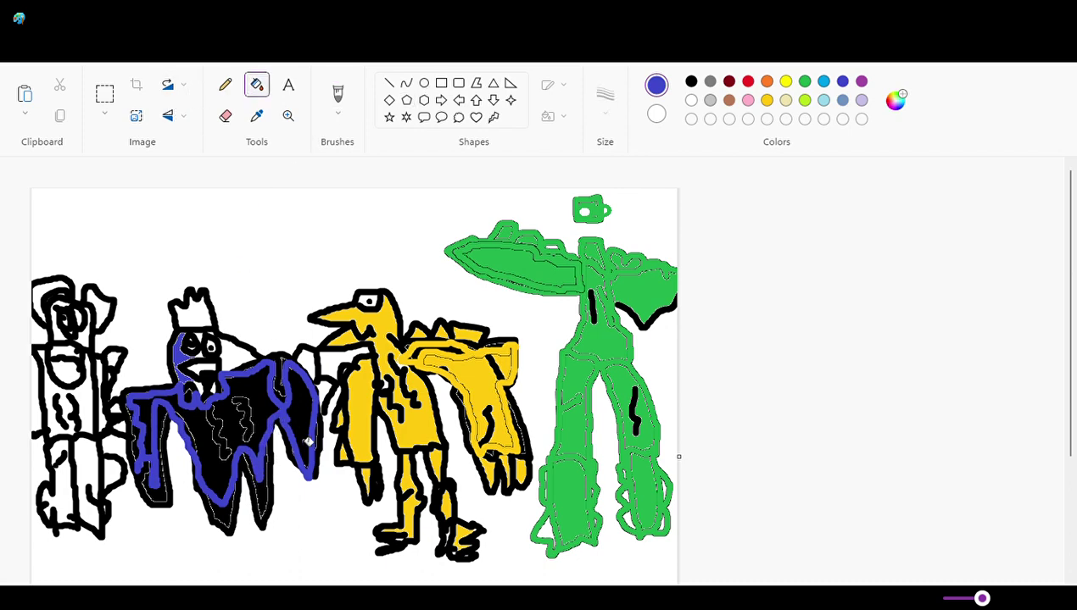
click(305, 437)
click(252, 398)
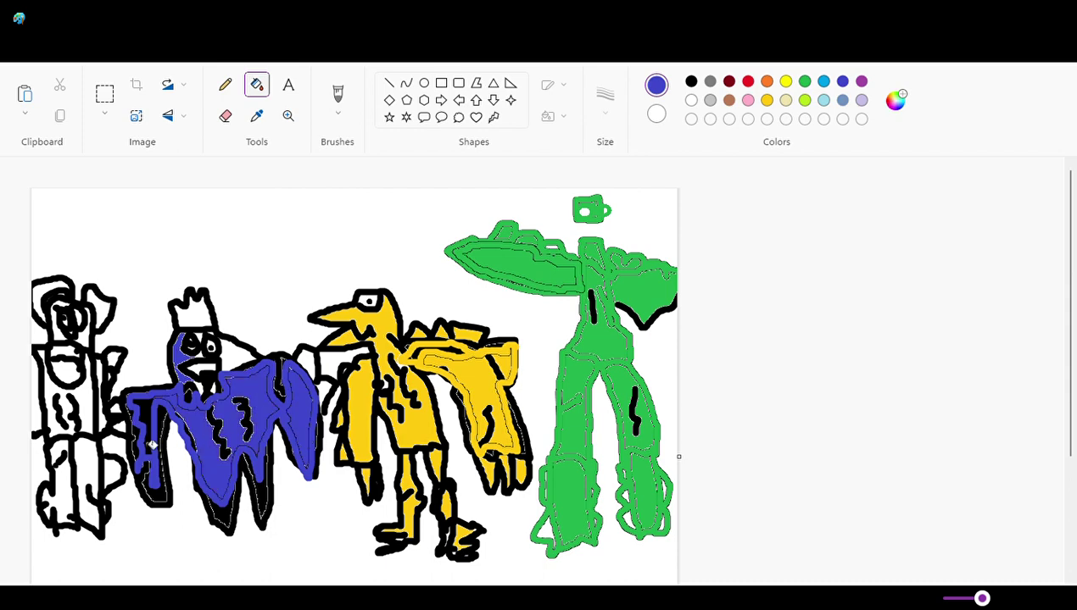
click(146, 423)
click(222, 360)
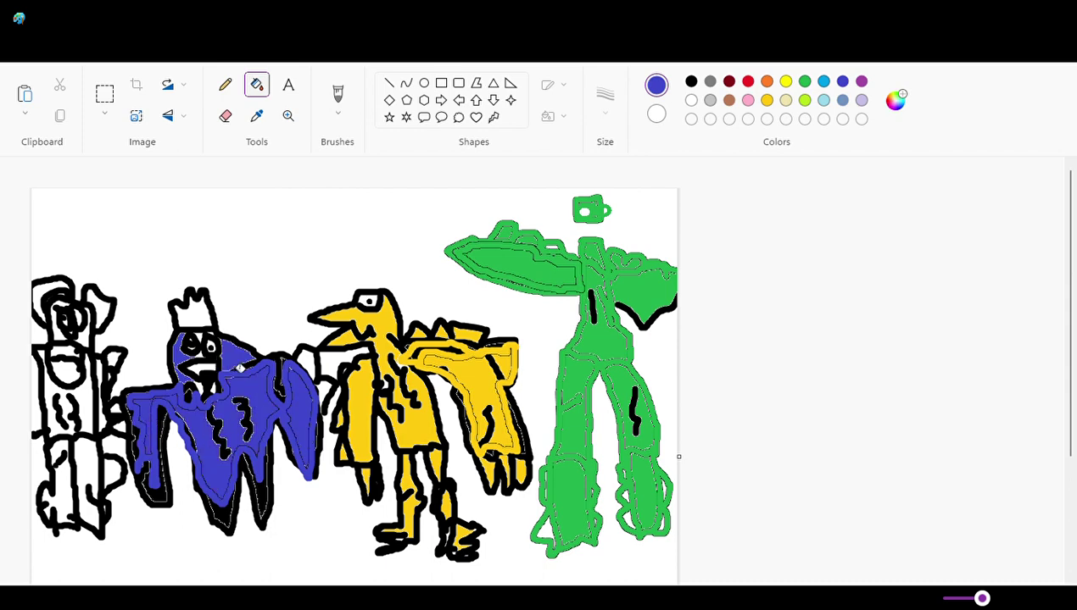
click(785, 82)
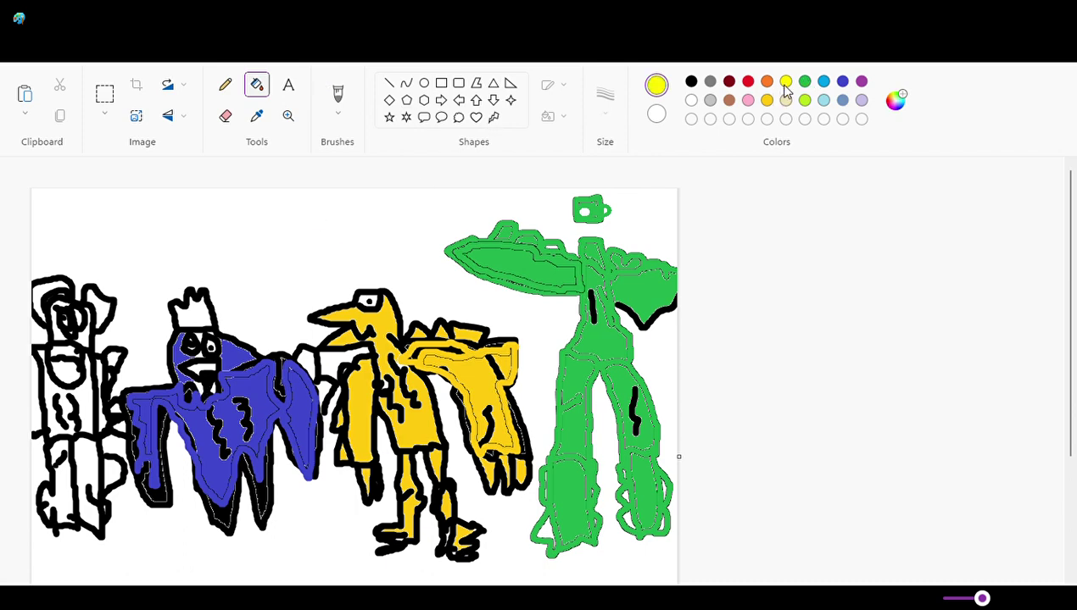
click(197, 316)
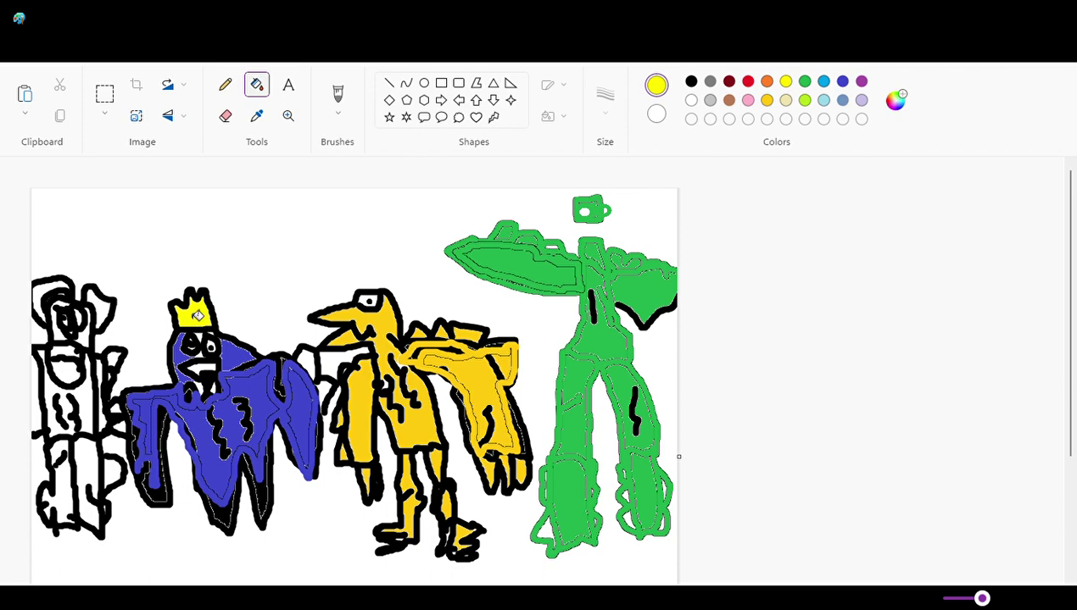
Fill the face and both horns of the horned creature with red
click(748, 82)
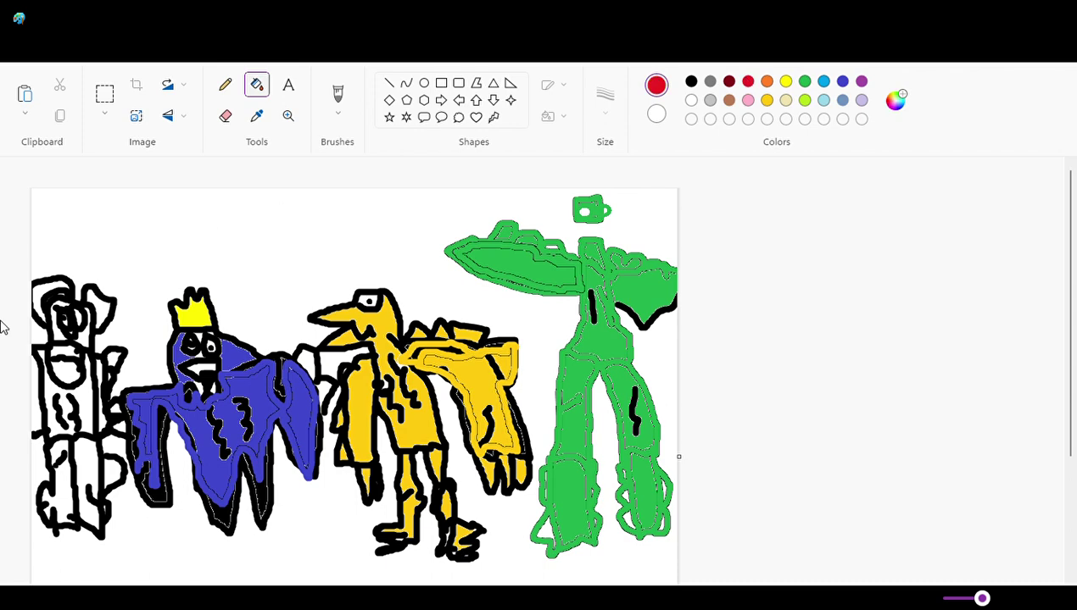
click(84, 343)
click(58, 327)
click(100, 307)
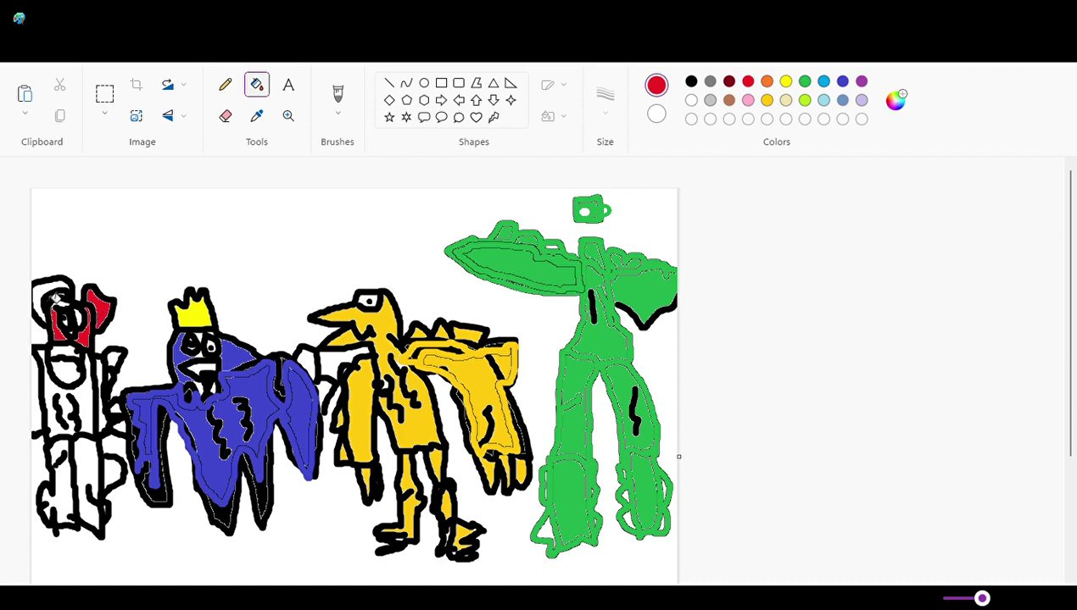
click(41, 301)
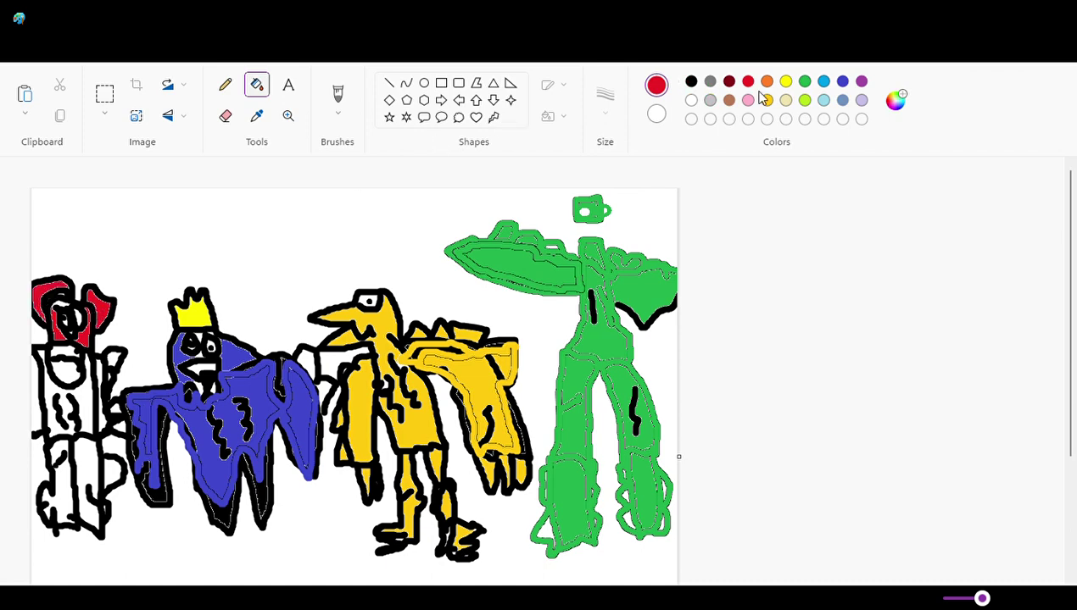
Fill the horned creature's collar and both legs with black
click(691, 81)
click(71, 355)
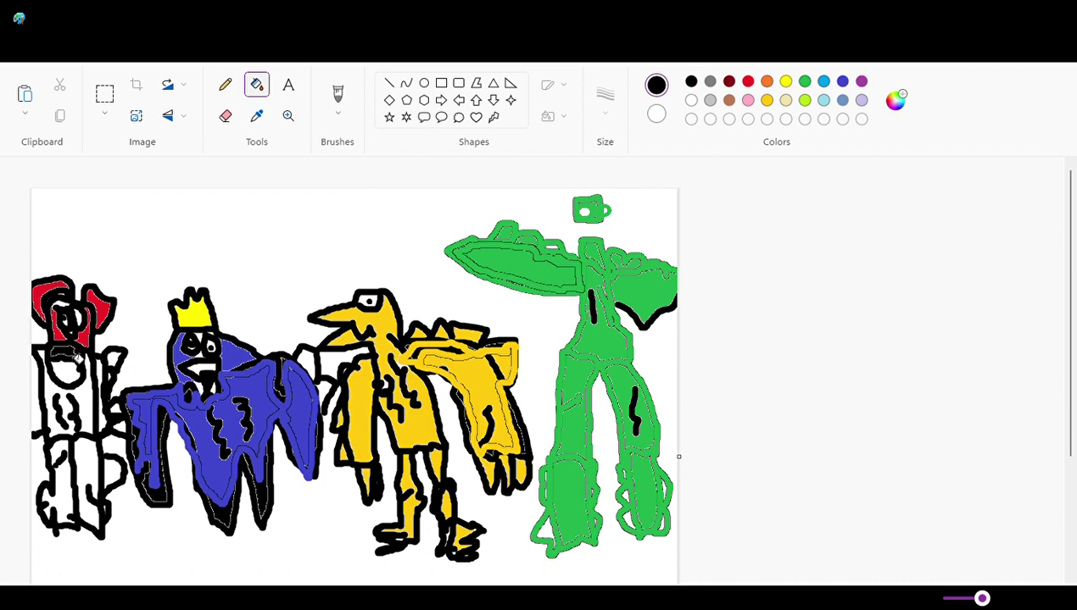
click(81, 475)
click(68, 488)
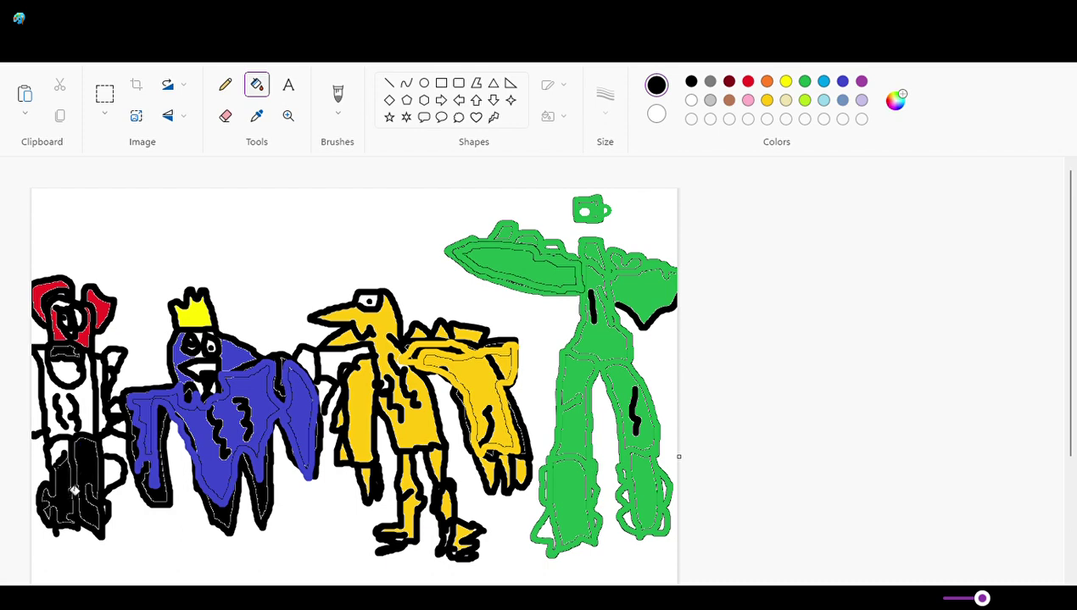
click(57, 451)
Add the text "BUFF RAINBOW FRIENDS" in black in the blank area above the crowned creature
drag(184, 213, 310, 257)
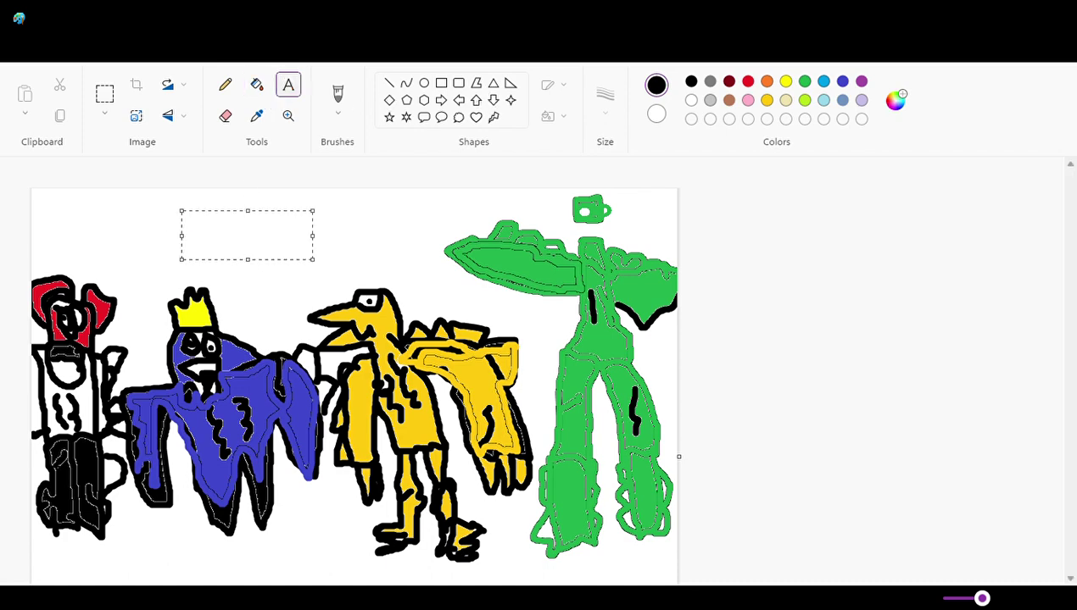
text(BUFF RAI)
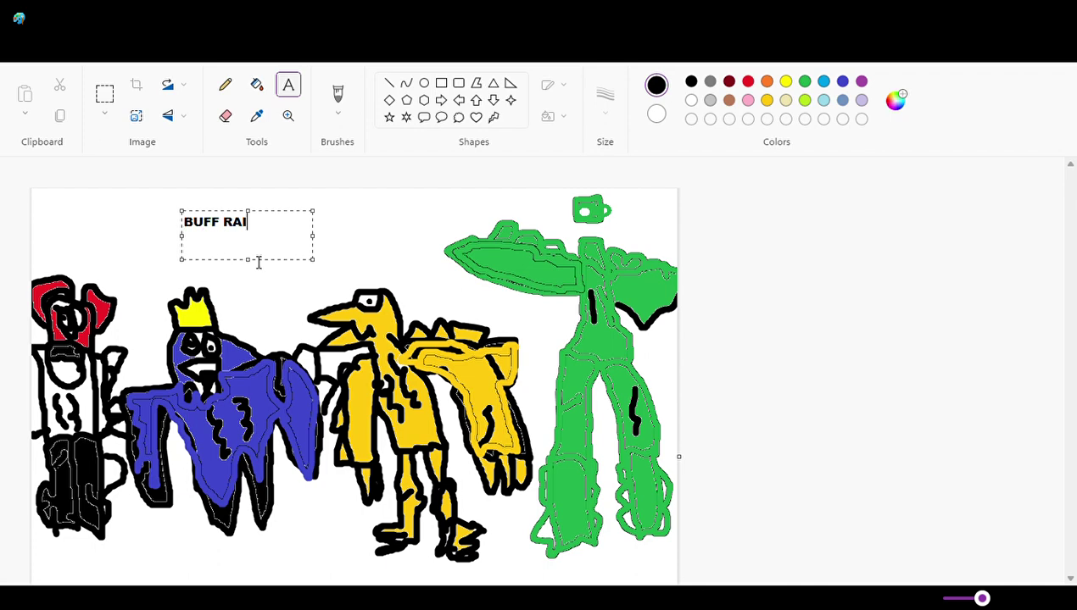
text(NBOW FR)
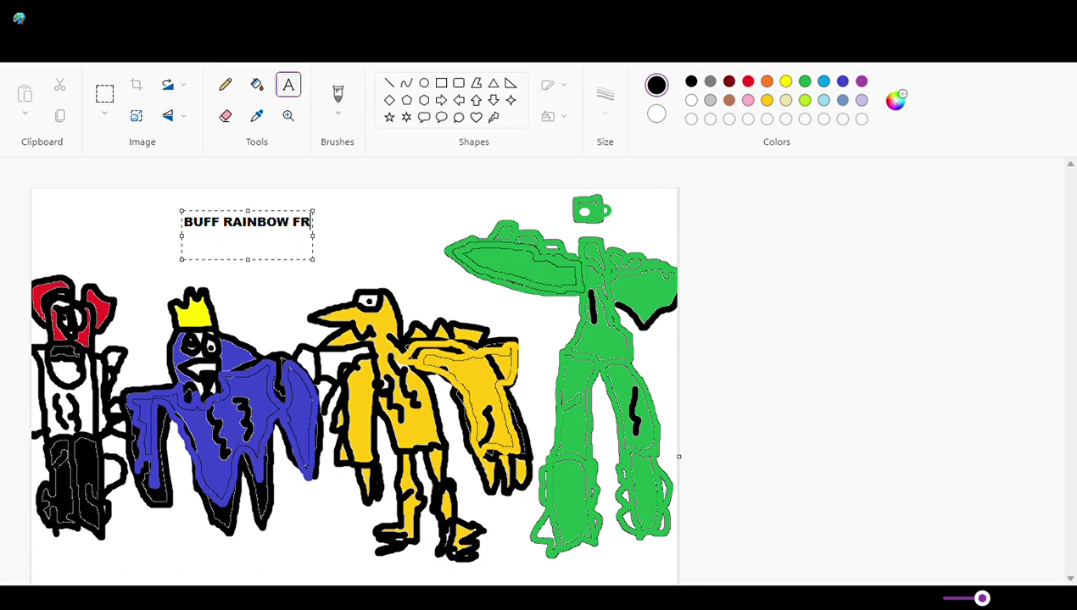
text(IENDS)
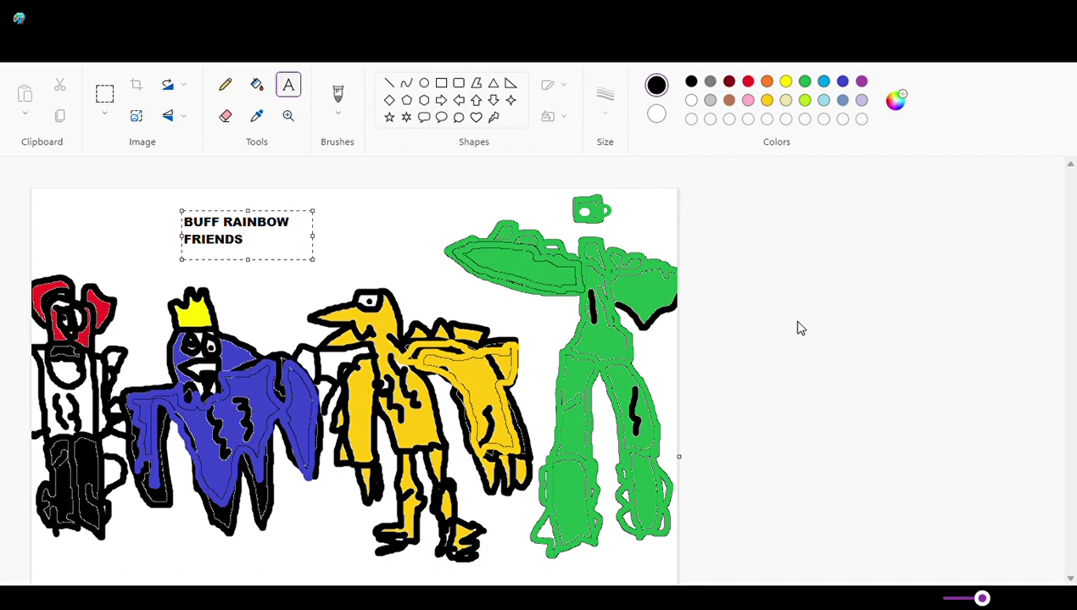
click(257, 115)
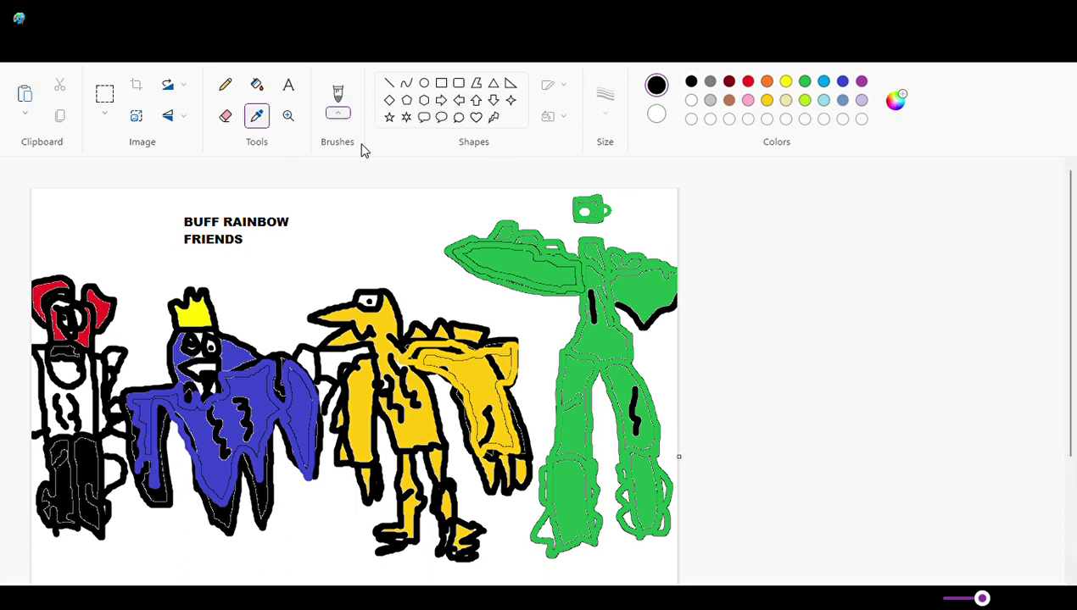
Outline the green creature's arms, neck and torso with black brush strokes, and dot a pupil in its eye
click(337, 96)
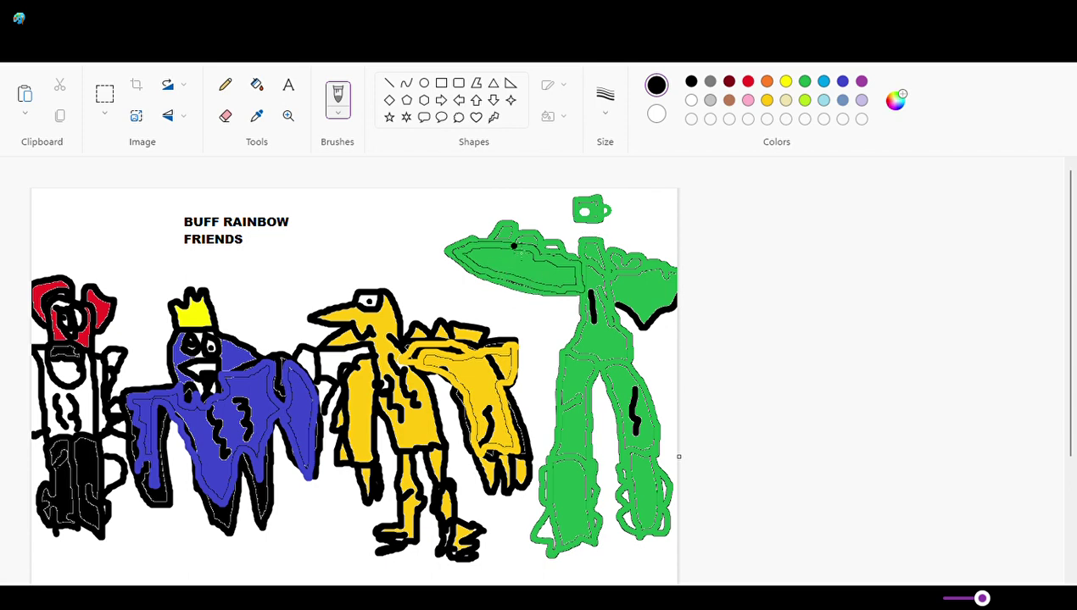
drag(517, 247, 580, 264)
mouse_move(674, 271)
mouse_down()
mouse_move(634, 260)
mouse_move(609, 279)
mouse_move(596, 242)
mouse_move(607, 319)
mouse_move(603, 309)
mouse_move(602, 296)
mouse_move(632, 350)
mouse_move(585, 358)
mouse_move(570, 352)
mouse_move(590, 308)
mouse_move(585, 290)
mouse_move(587, 305)
mouse_move(562, 303)
mouse_move(465, 260)
mouse_move(506, 243)
mouse_up()
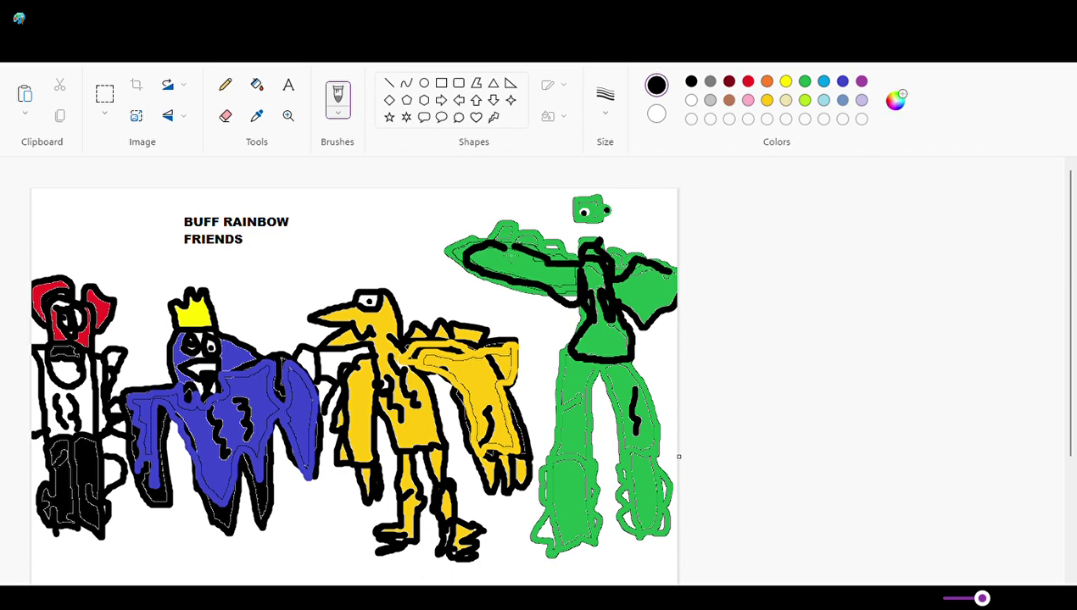
Outline the green creature's two upper legs and the lower leg nearer the beaked creature with black brush strokes
drag(563, 354, 557, 449)
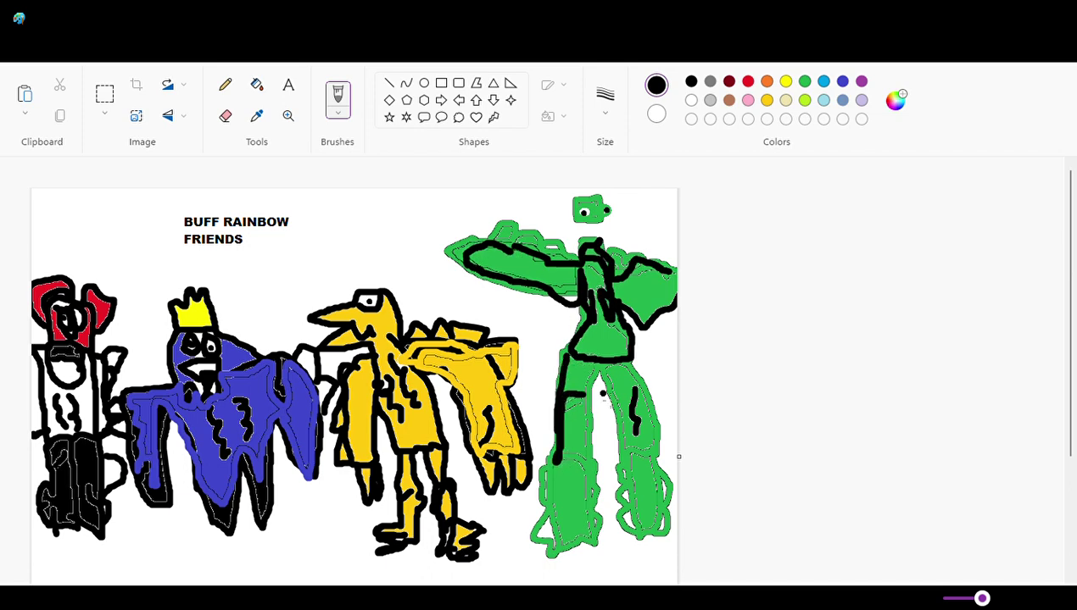
mouse_move(603, 363)
mouse_down()
mouse_move(612, 418)
mouse_move(631, 451)
mouse_move(649, 451)
mouse_move(649, 377)
mouse_move(605, 364)
mouse_move(610, 374)
mouse_up()
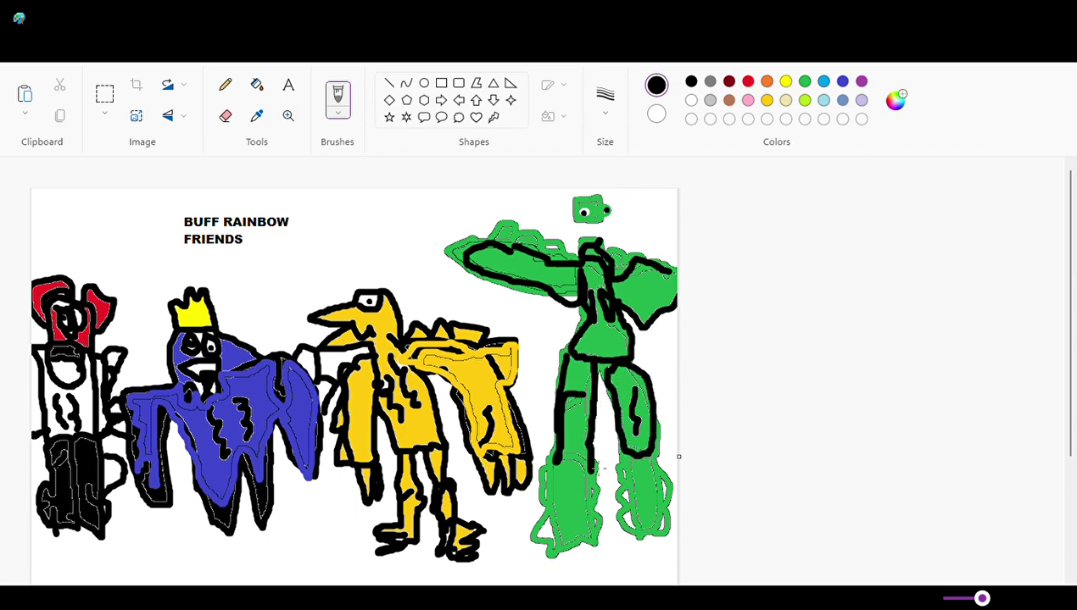
drag(600, 489, 600, 505)
mouse_move(593, 395)
mouse_down()
mouse_move(601, 526)
mouse_move(585, 553)
mouse_move(567, 560)
mouse_move(542, 535)
mouse_move(549, 506)
mouse_move(538, 470)
mouse_up()
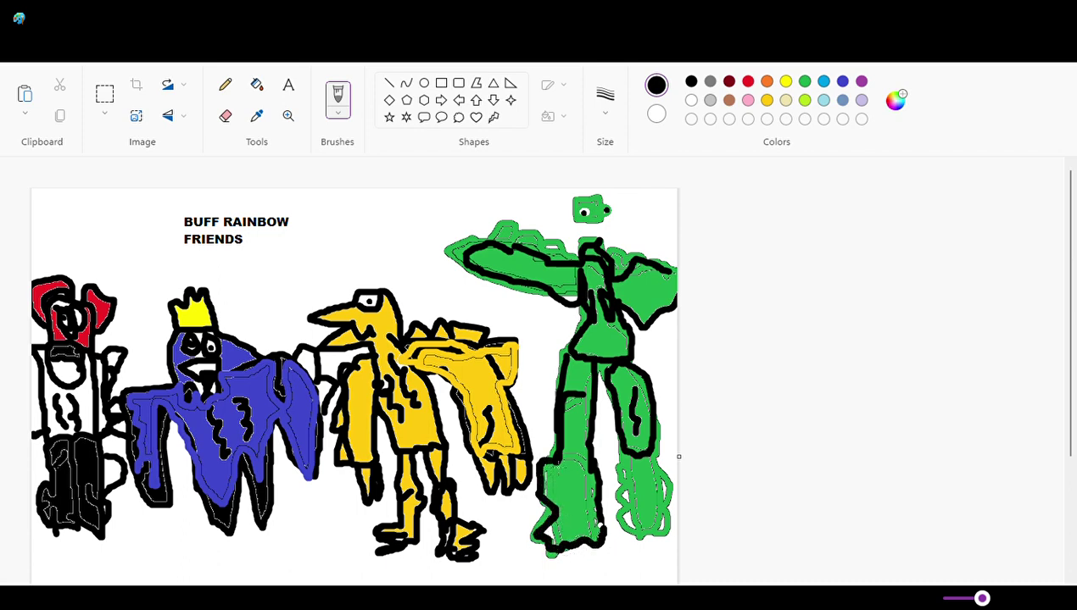
Outline the green creature's camera head with black brush strokes, undoing the misplaced ones
key(ctrl+z)
click(578, 212)
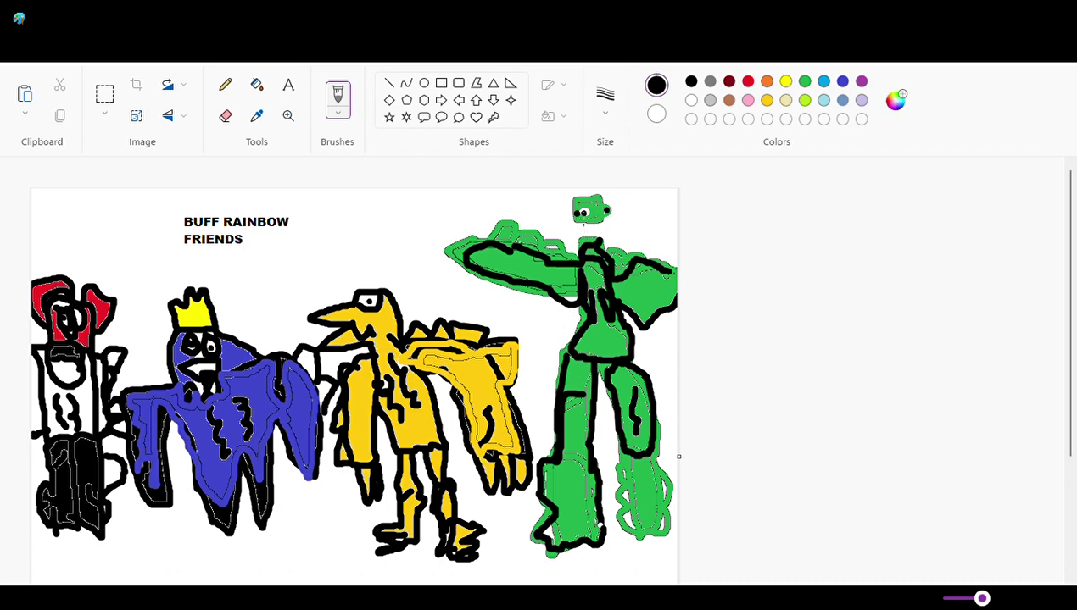
drag(572, 202, 573, 222)
key(ctrl+z)
click(600, 201)
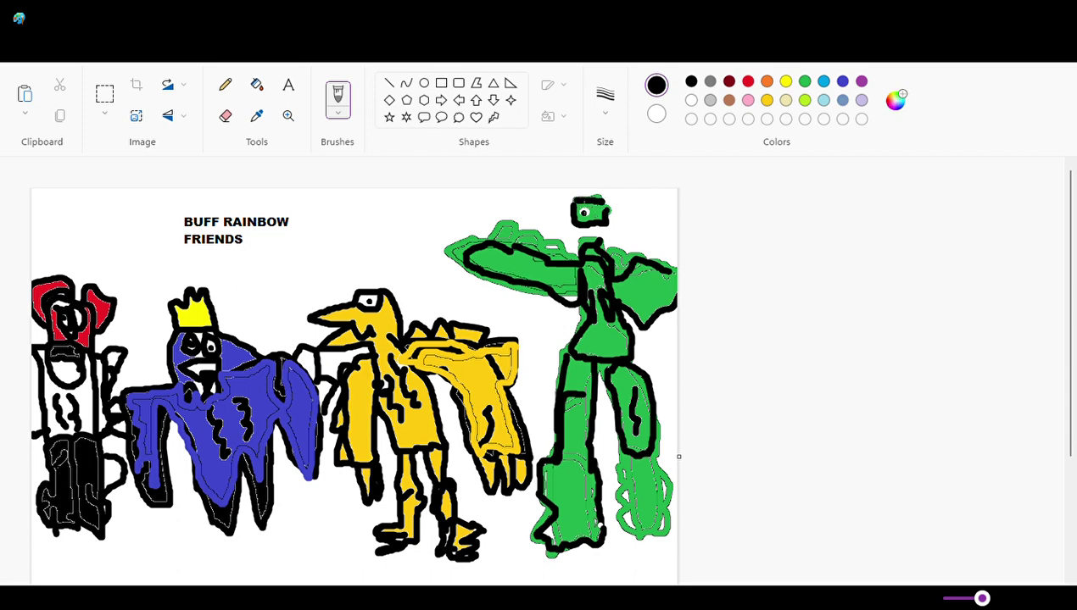
Paint a second white eye with a black pupil on the camera head, and outline the green creature's remaining lower leg in black
click(691, 100)
drag(592, 212, 600, 217)
click(693, 81)
drag(602, 218, 602, 212)
mouse_move(615, 446)
mouse_down()
mouse_move(631, 542)
mouse_move(657, 546)
mouse_move(676, 538)
mouse_move(681, 516)
mouse_move(662, 445)
mouse_up()
click(660, 379)
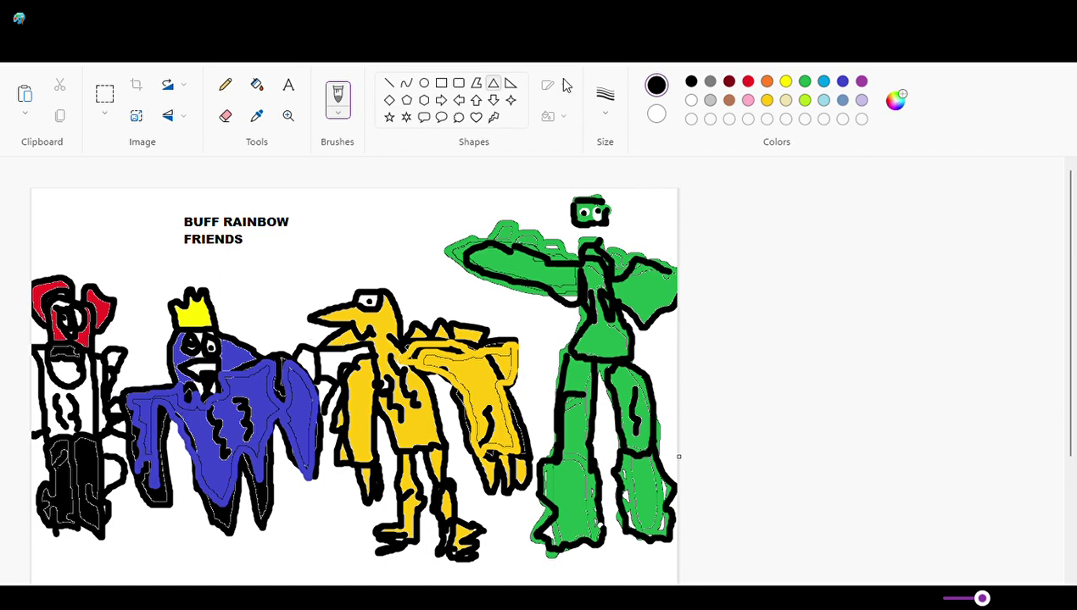
Fill the crowned creature's beak with light turquoise
click(823, 100)
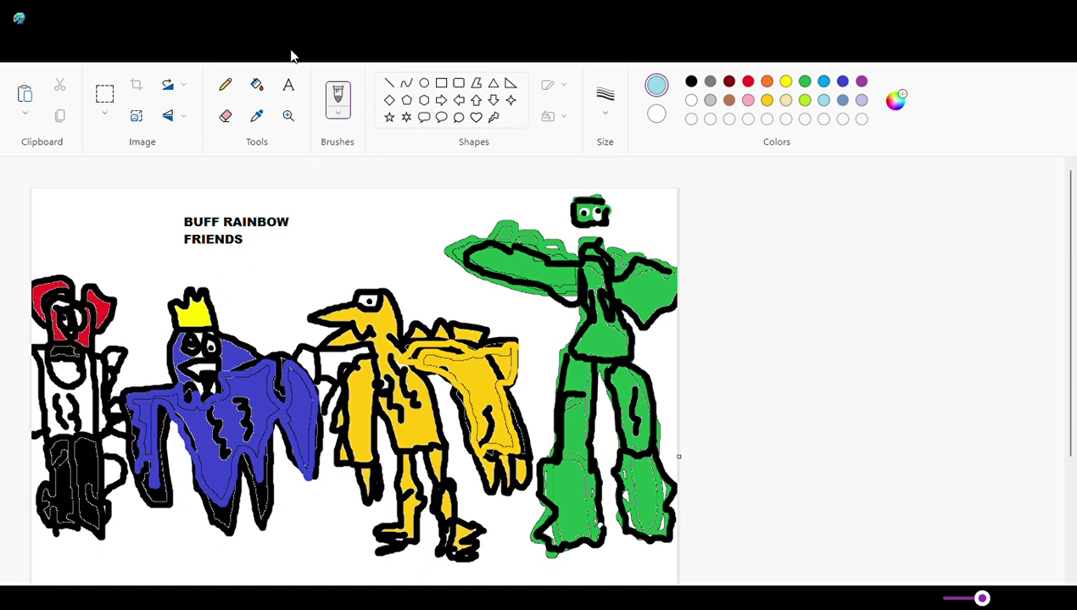
click(257, 84)
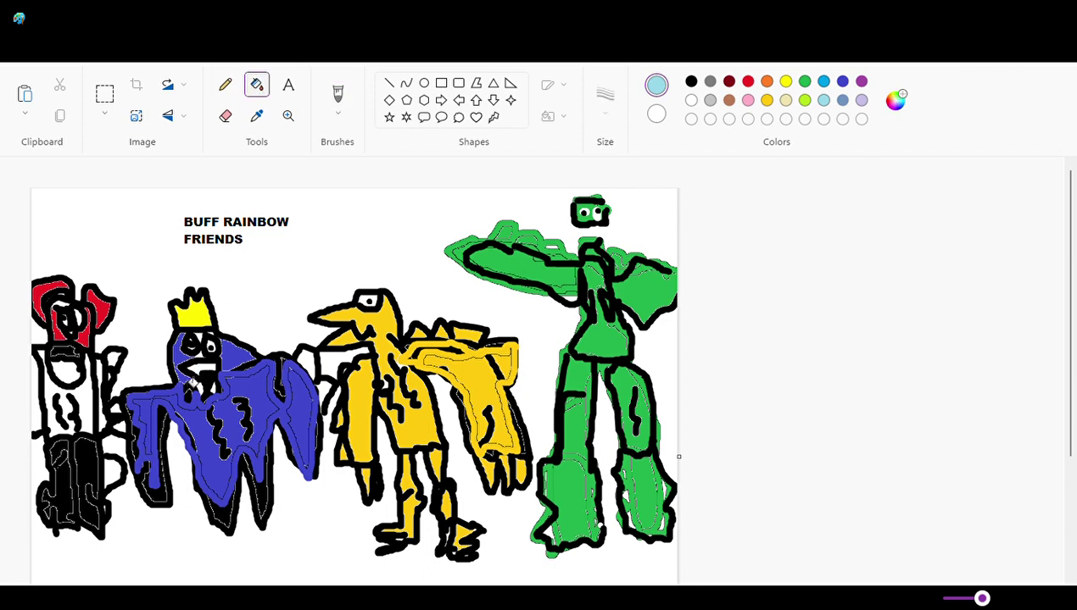
click(197, 372)
Try filling the area beneath the crowned creature's beak with blue-gray, and fill the recoloured outlines back to black
click(842, 100)
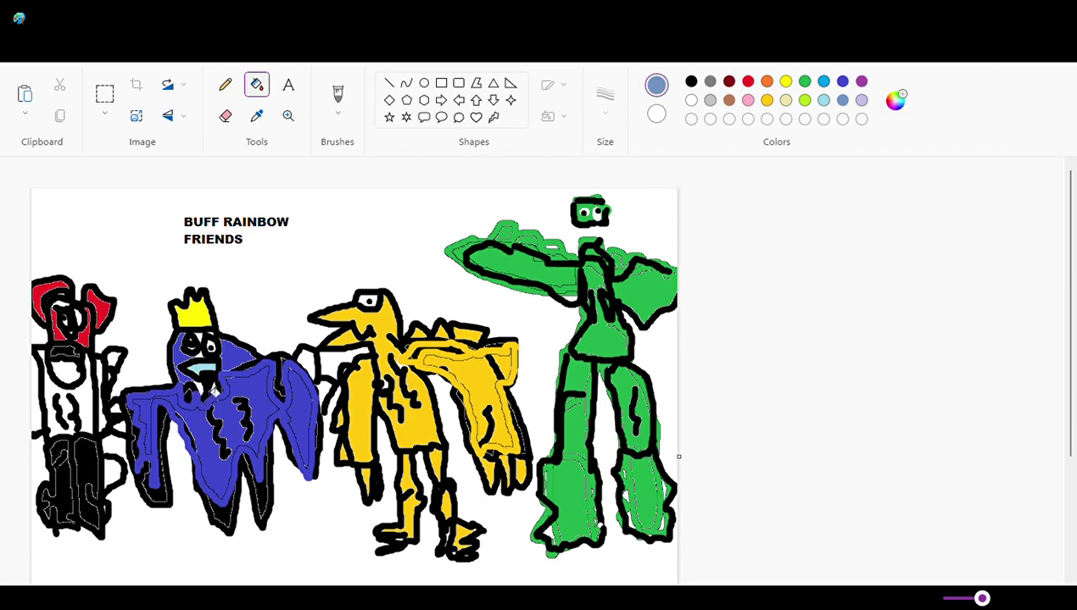
click(211, 386)
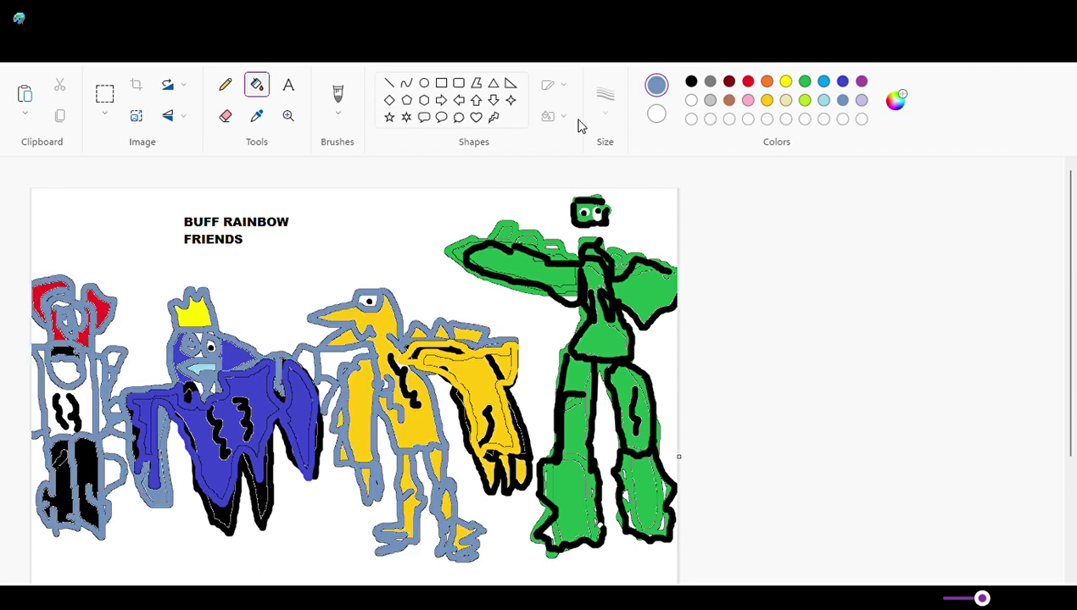
click(691, 81)
click(344, 381)
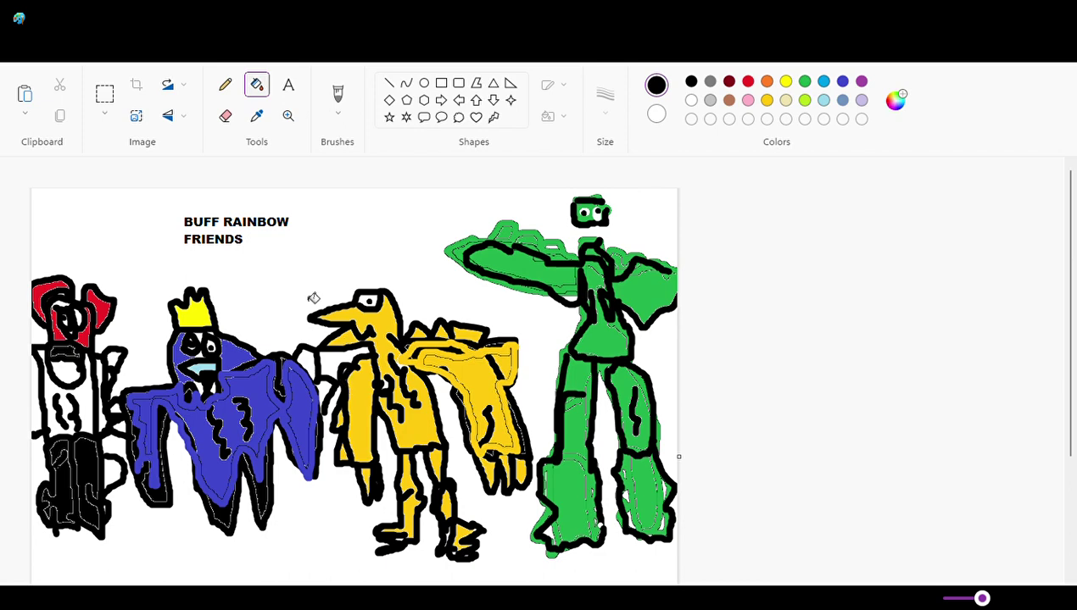